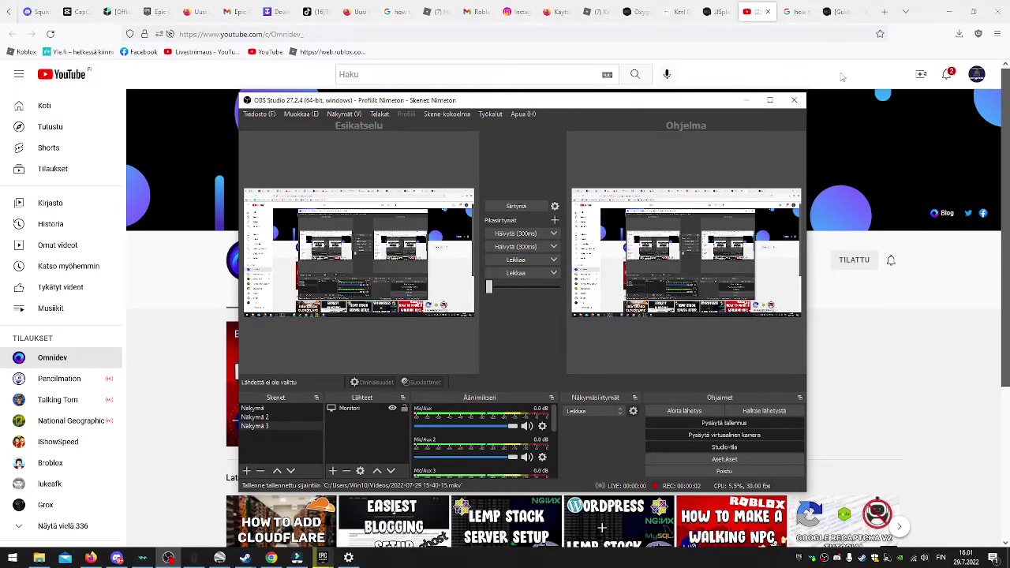
Minimize OBS Studio and open the Downloads folder in File Explorer
click(746, 100)
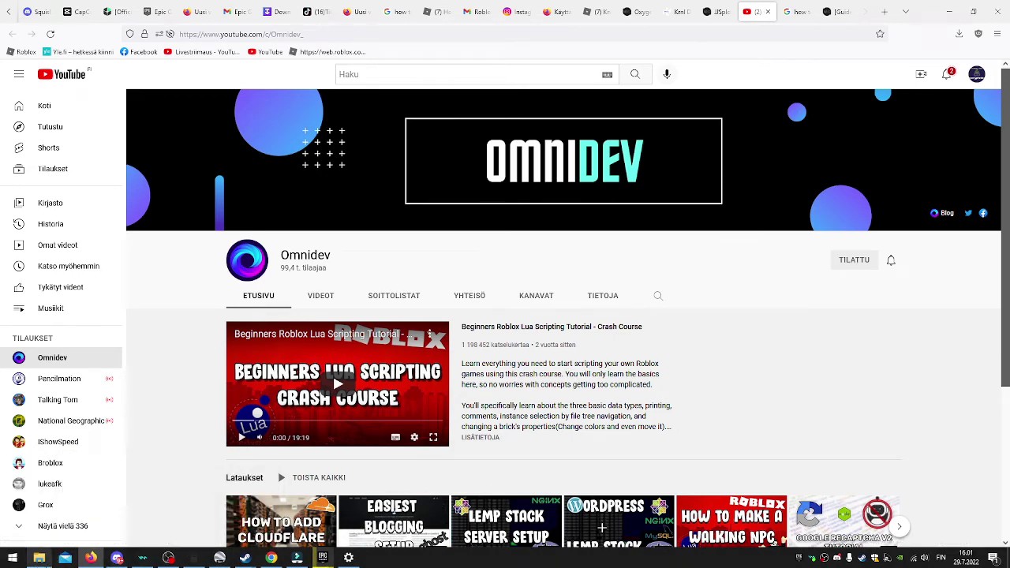
click(65, 558)
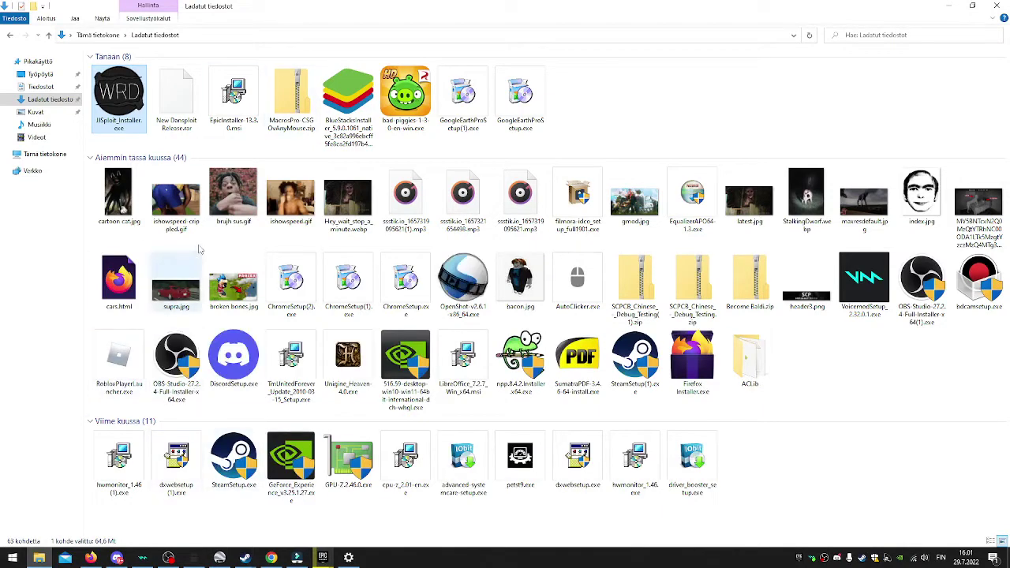
Run JJSploit_Installer.exe, try attaching from the Roblox tab, and dismiss the no-game error
double_click(118, 93)
click(950, 6)
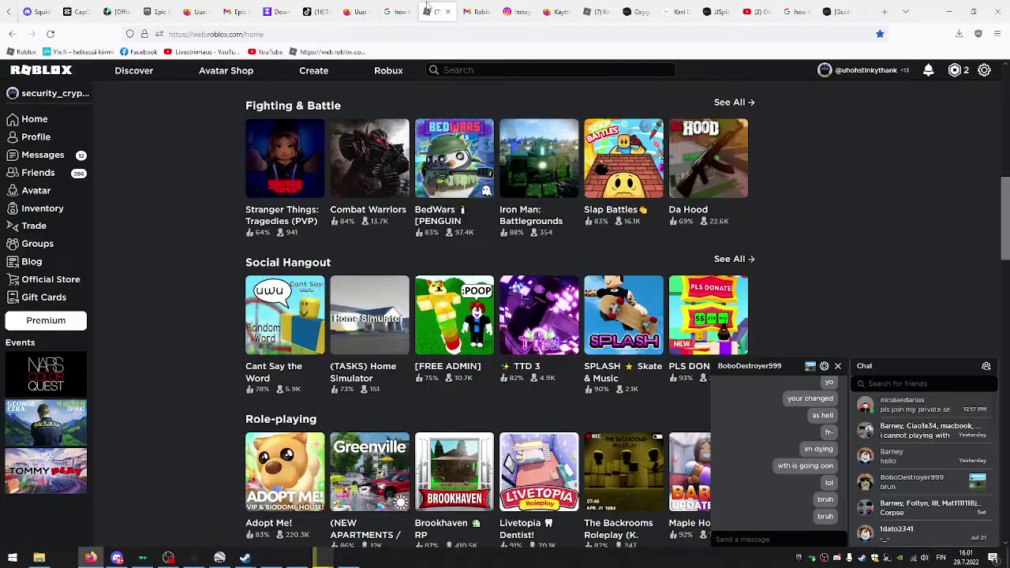
click(438, 11)
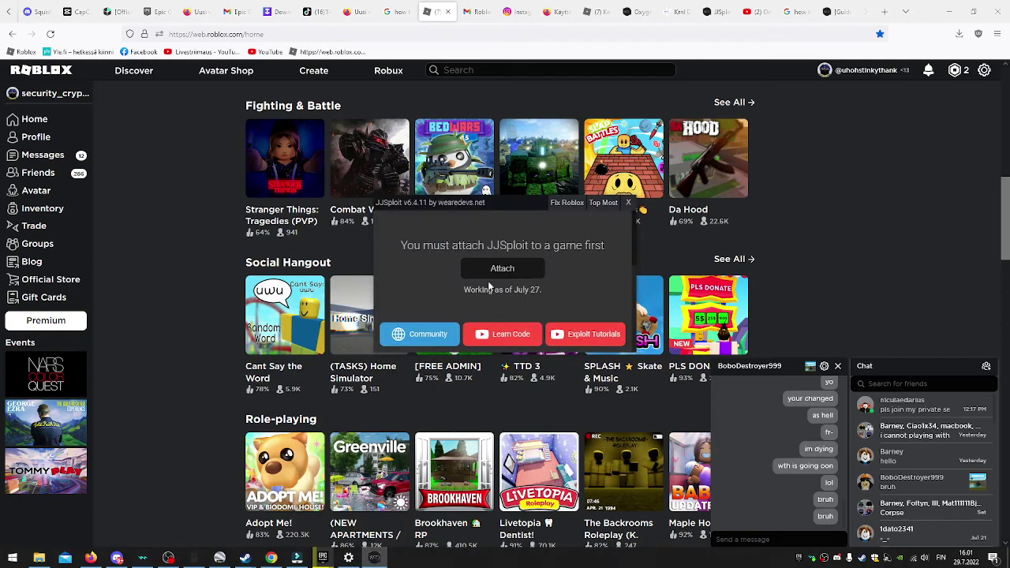
click(503, 270)
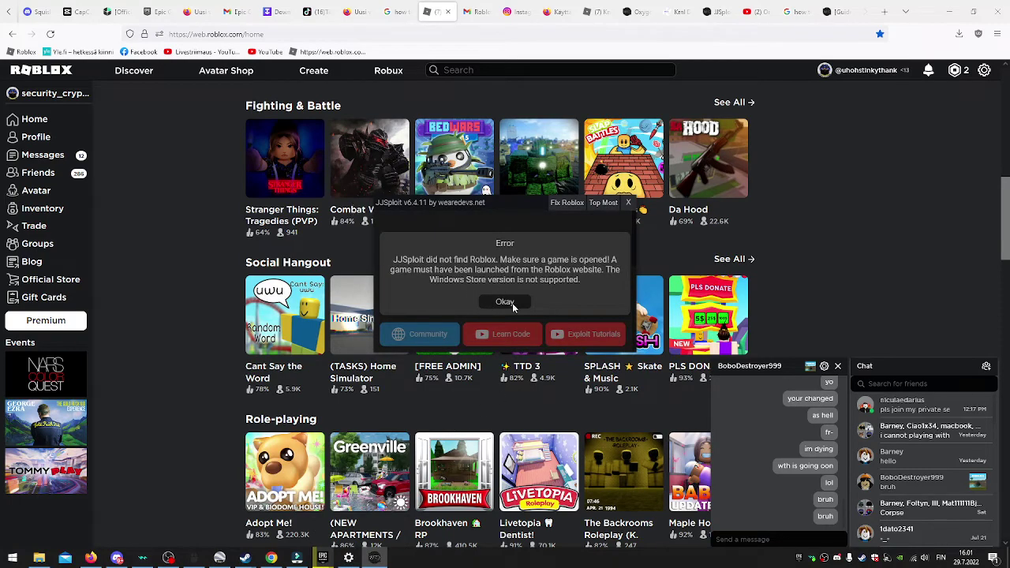
click(503, 302)
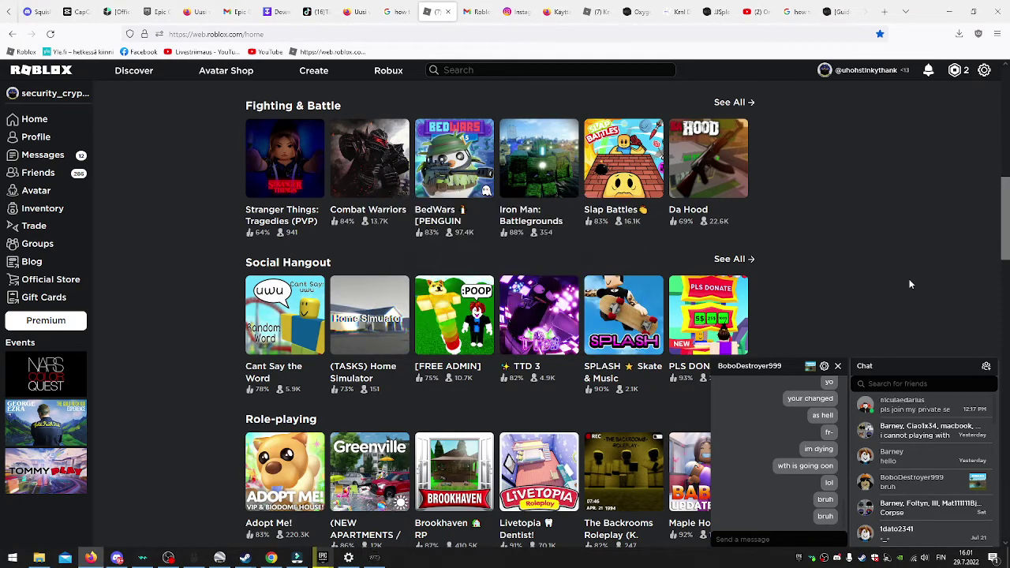
Start the recommended actions on the Trojan threat, then close Windows Security
click(875, 560)
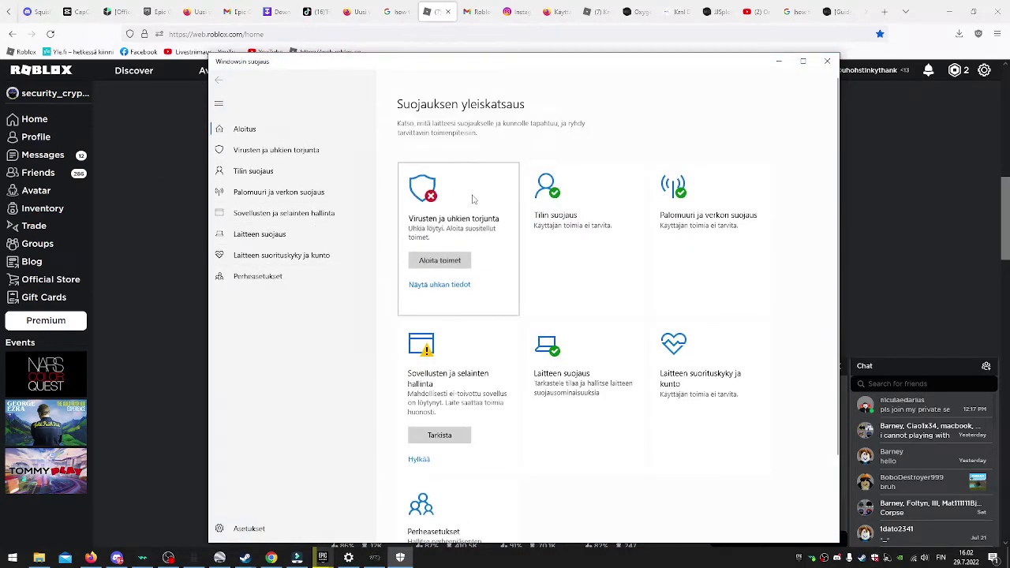
click(454, 229)
click(496, 225)
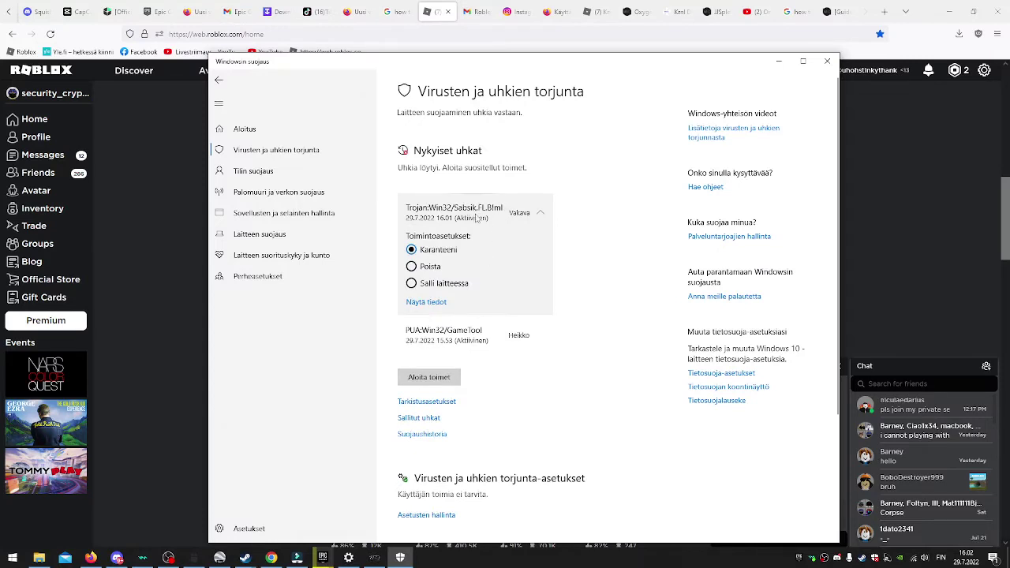
click(473, 212)
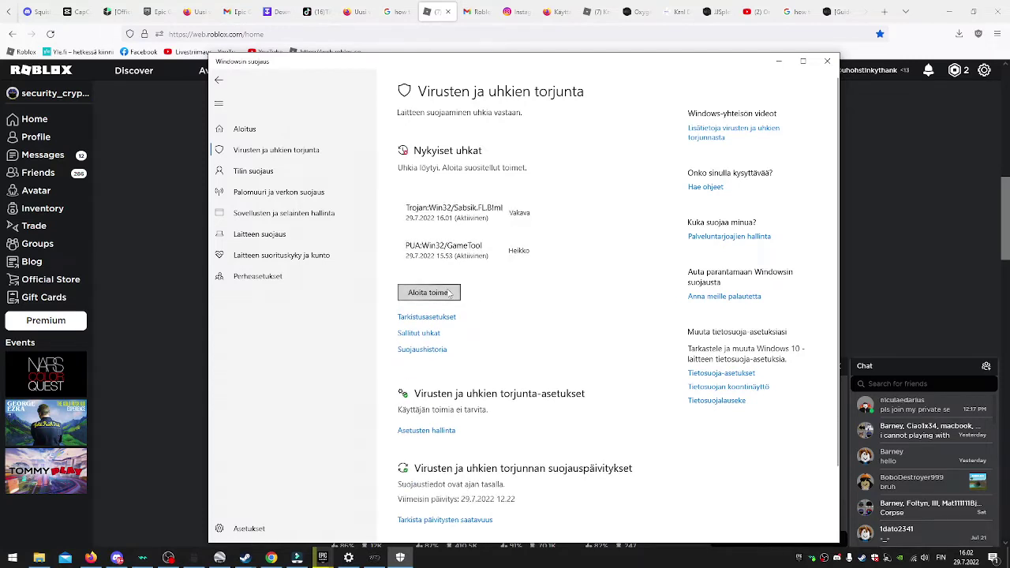
scroll(449, 298, down, 2)
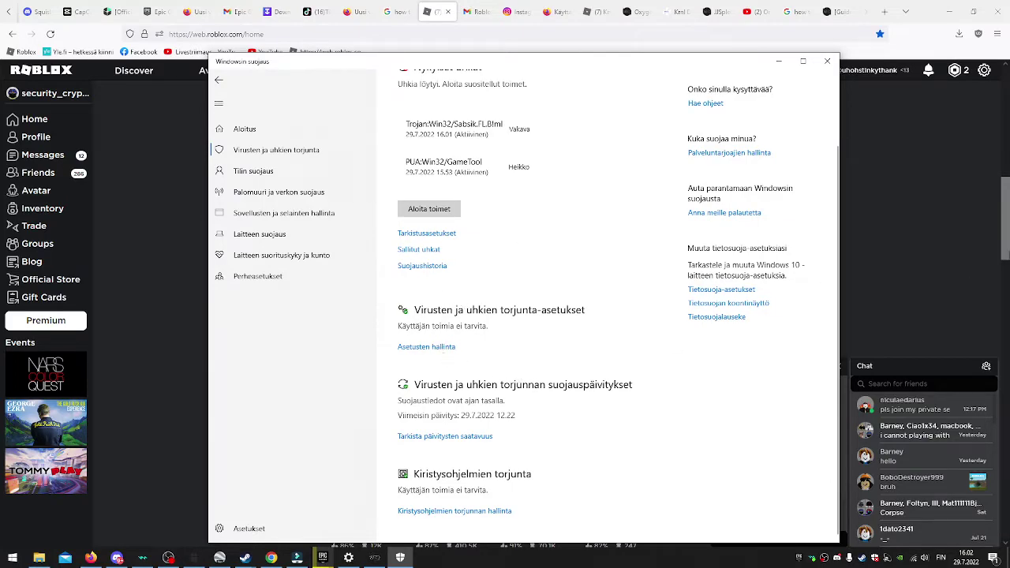
click(950, 183)
scroll(458, 369, up, 4)
scroll(458, 369, up, 2)
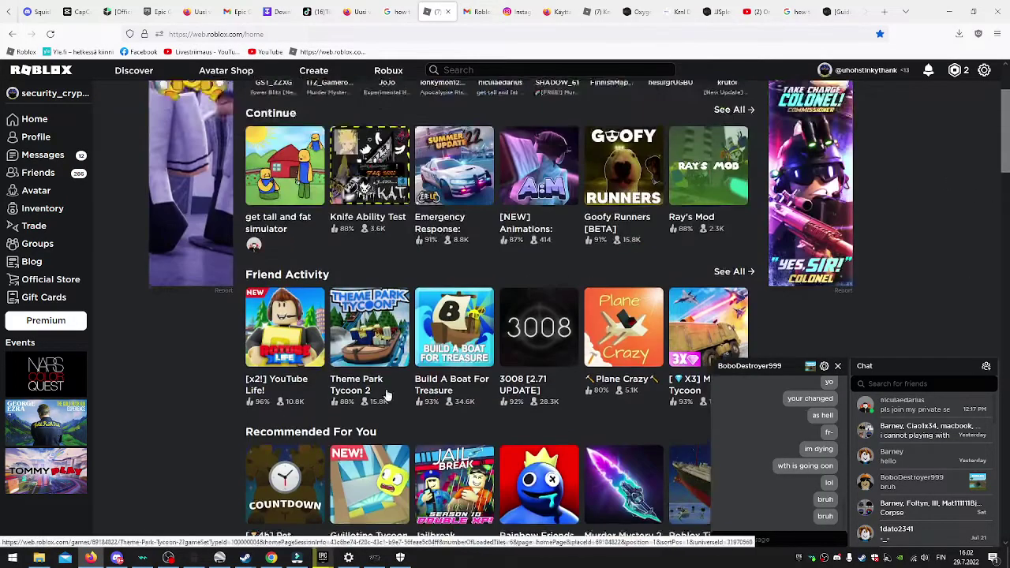
scroll(458, 369, up, 2)
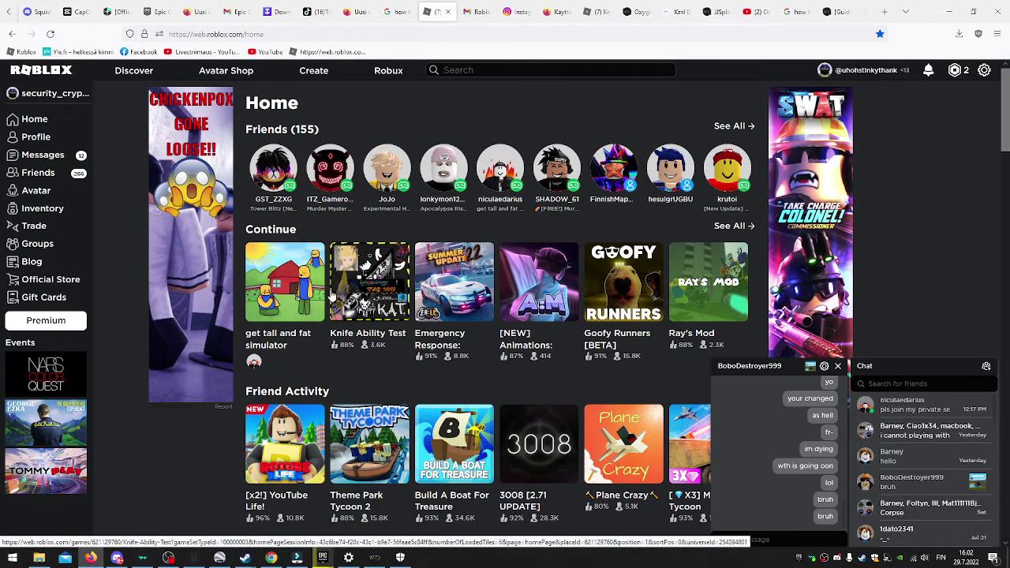
Join the get tall and fat simulator private server from its Servers list
click(277, 298)
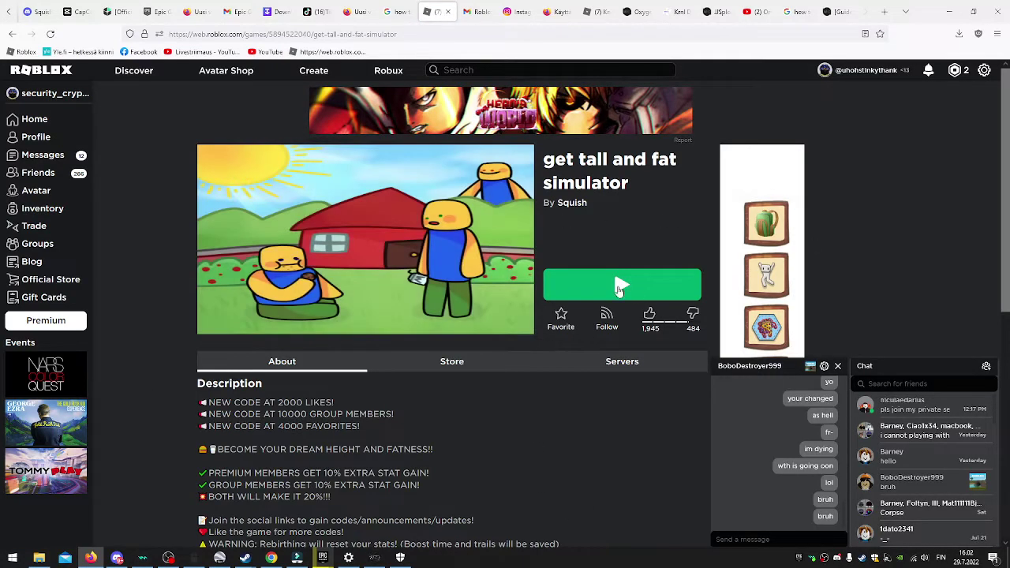
scroll(620, 286, down, 4)
scroll(611, 281, down, 1)
scroll(611, 282, up, 3)
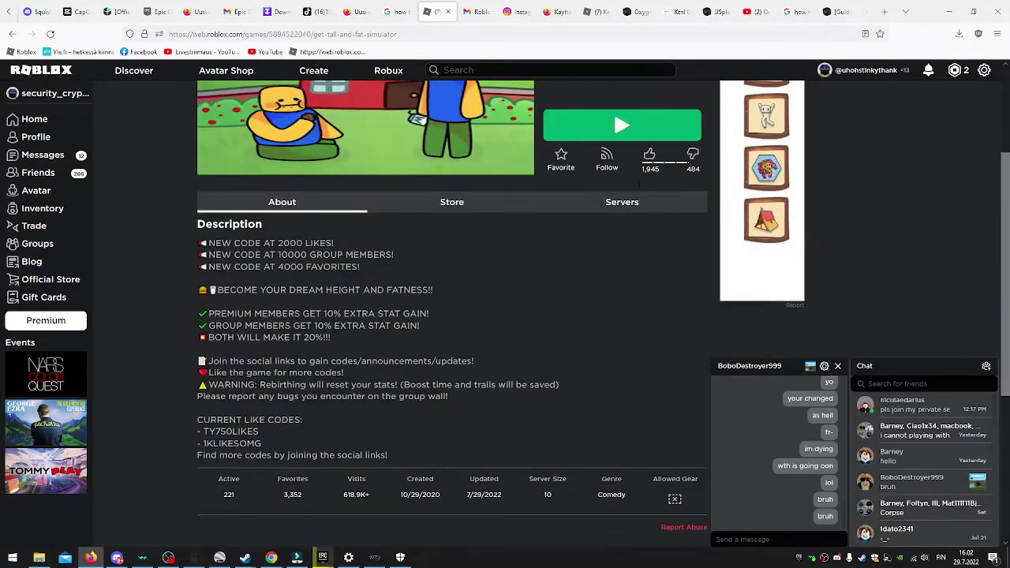
click(631, 202)
scroll(557, 363, down, 2)
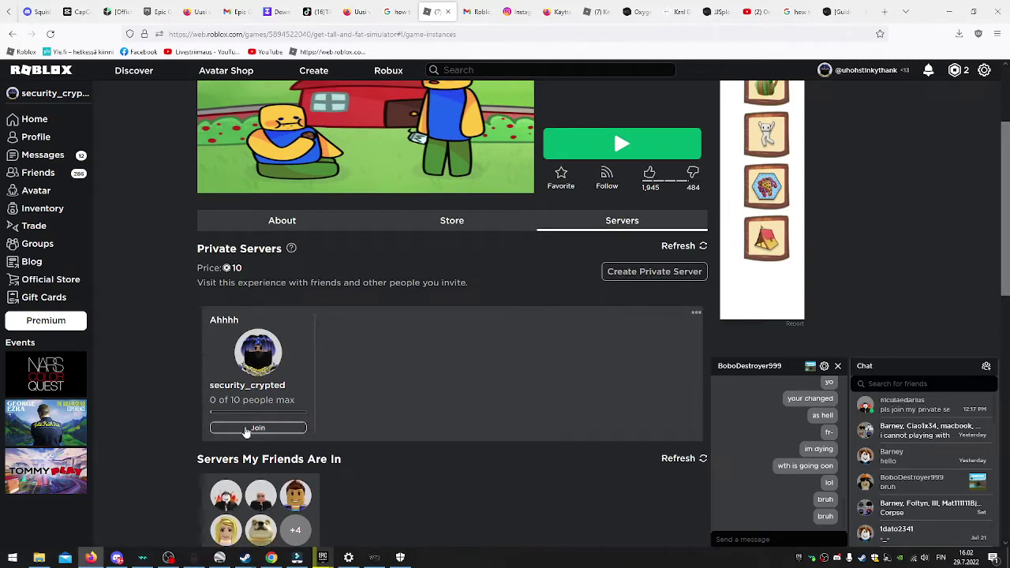
click(247, 429)
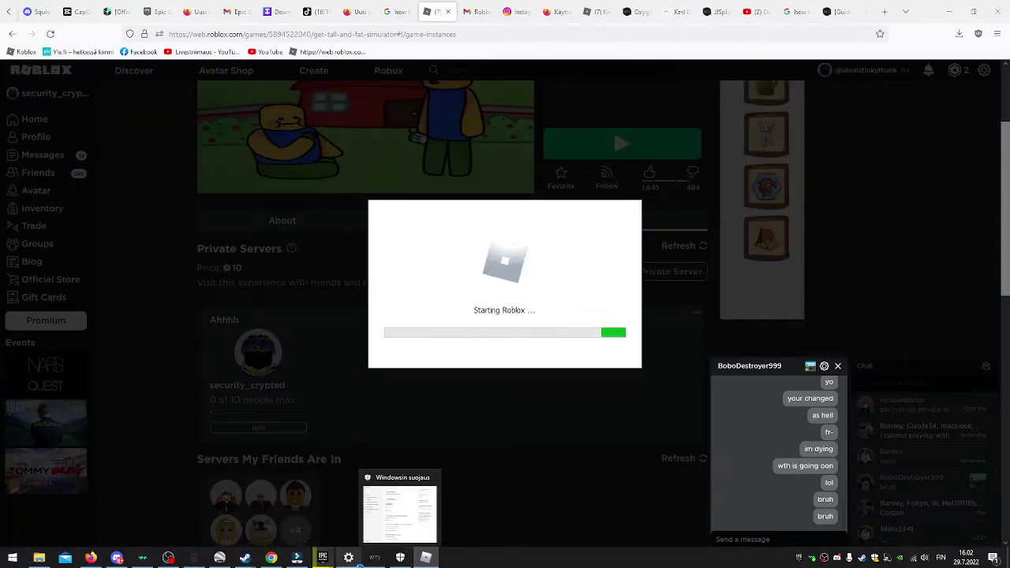
click(375, 557)
click(390, 505)
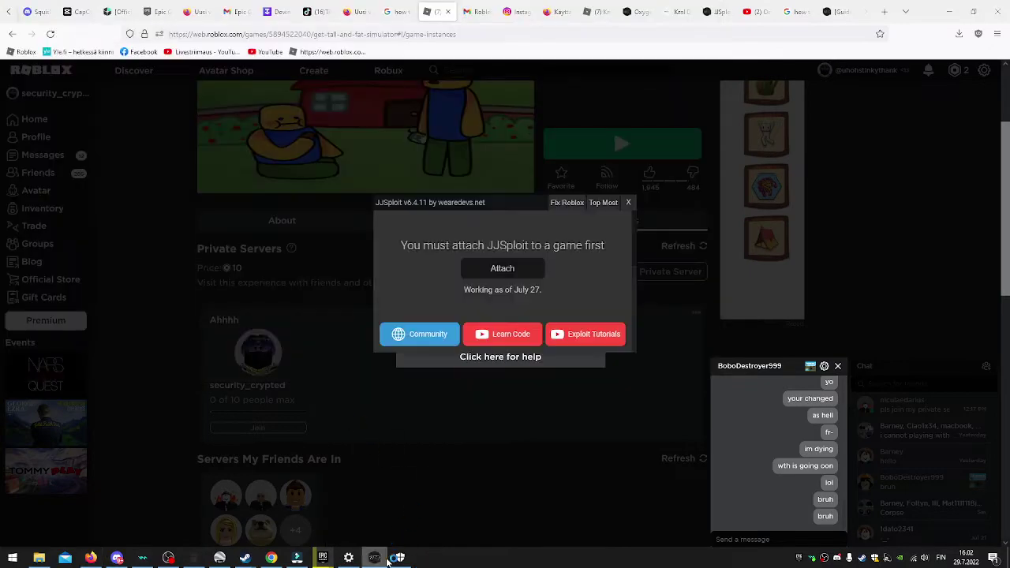
click(885, 11)
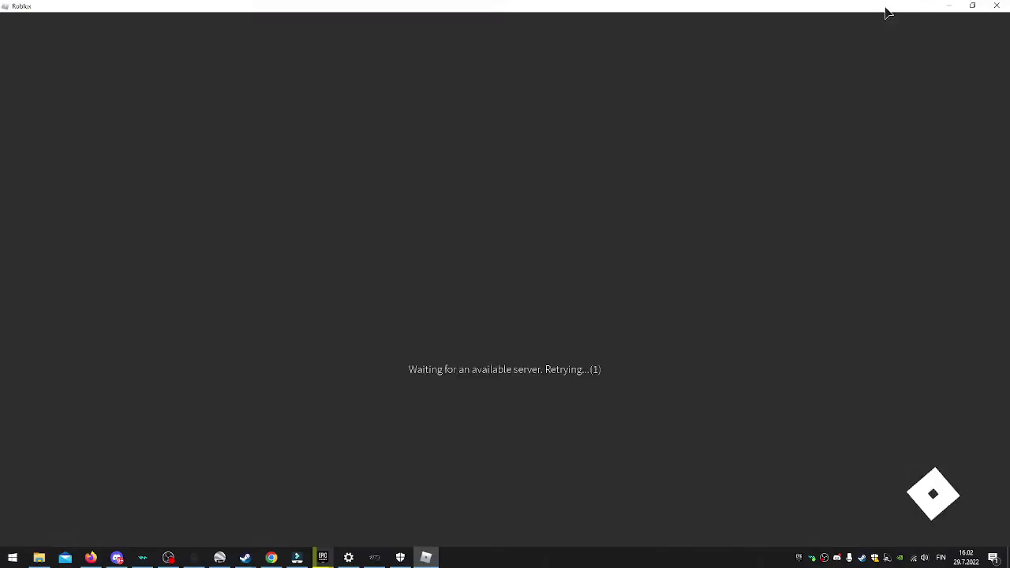
Minimize Roblox, search 'does wearedevs are viruses', then return to the Roblox game tab
click(951, 7)
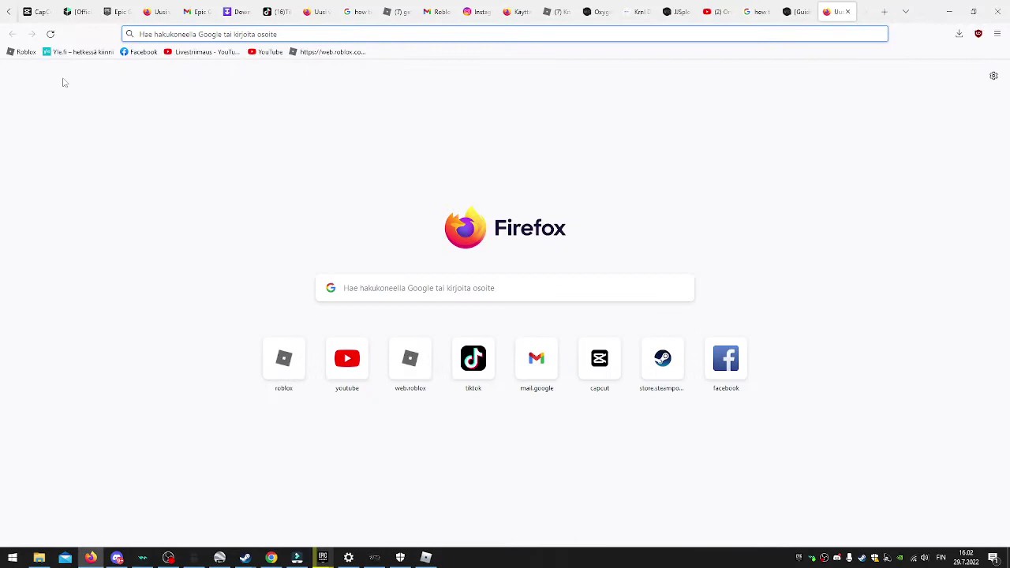
text(does waar)
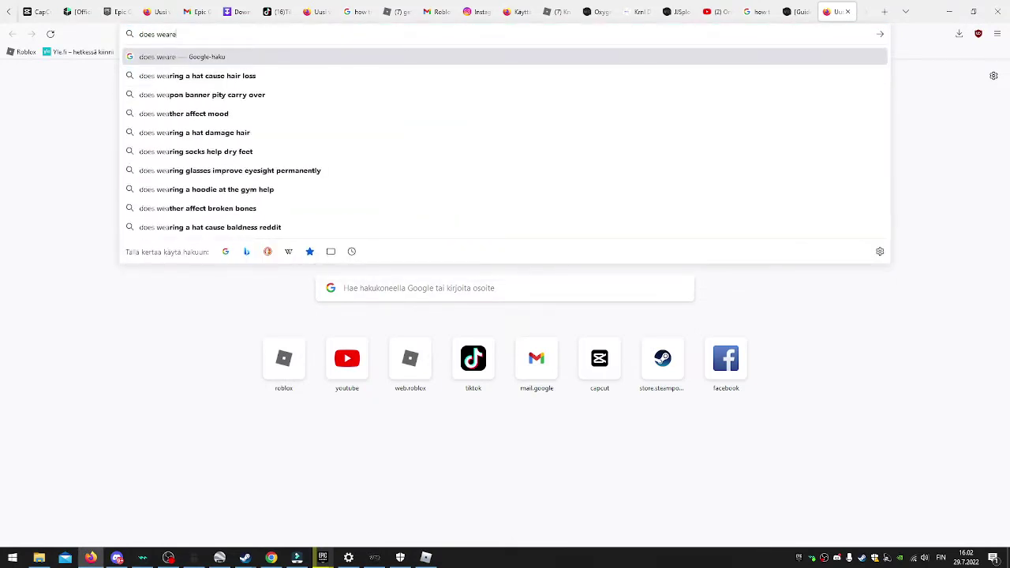
text(edevs are)
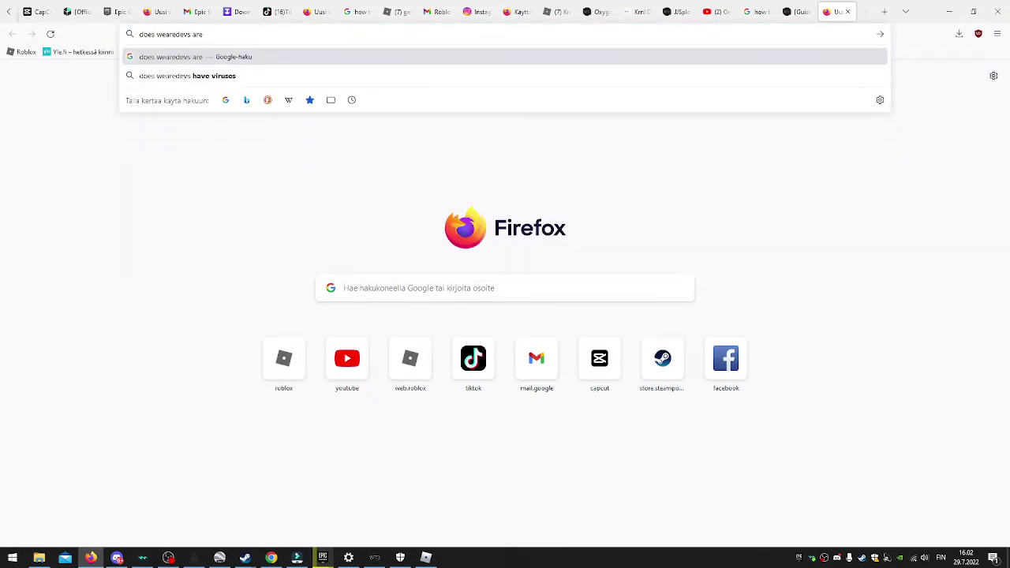
text(viruse)
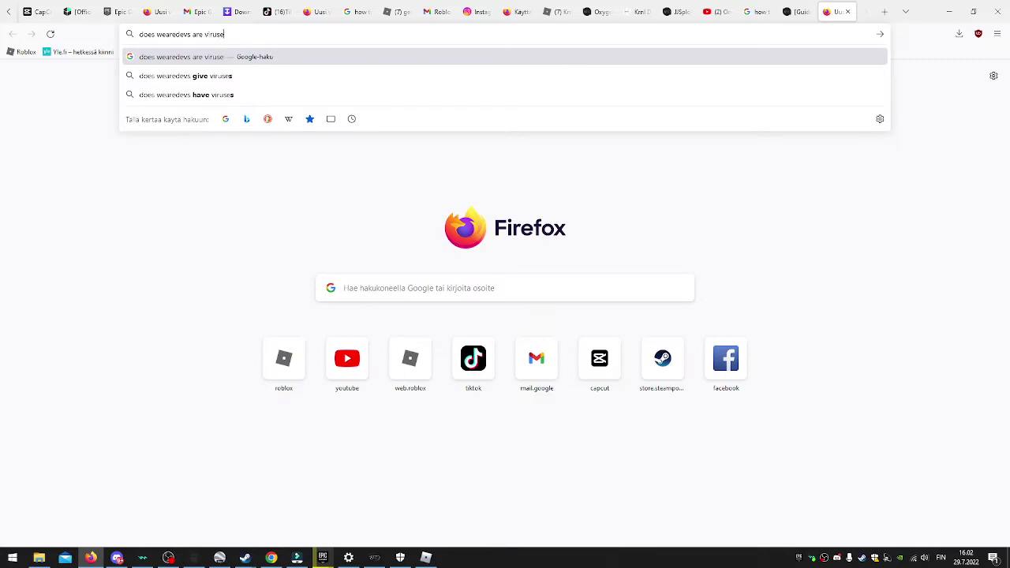
text(s)
key(Return)
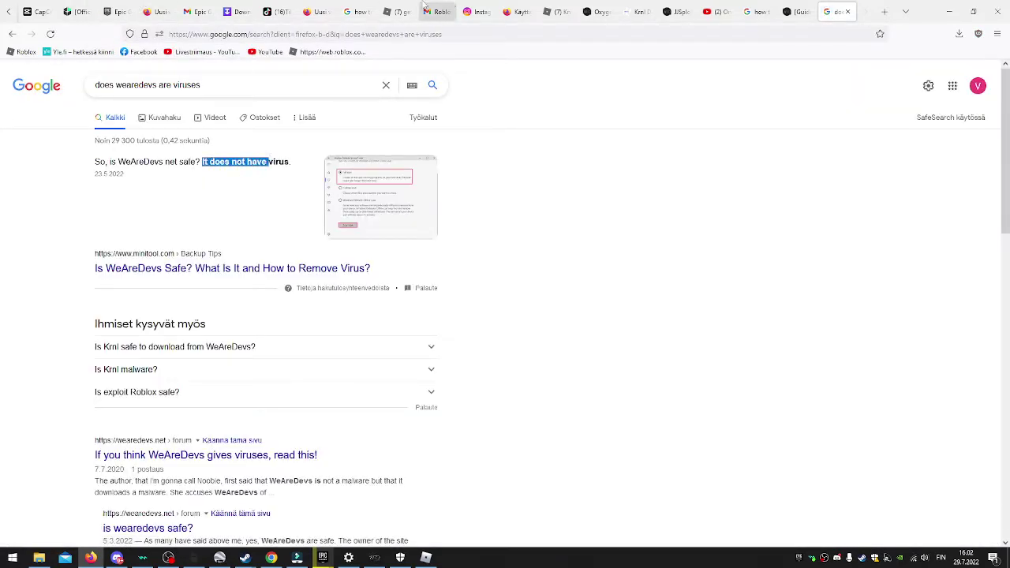
click(395, 12)
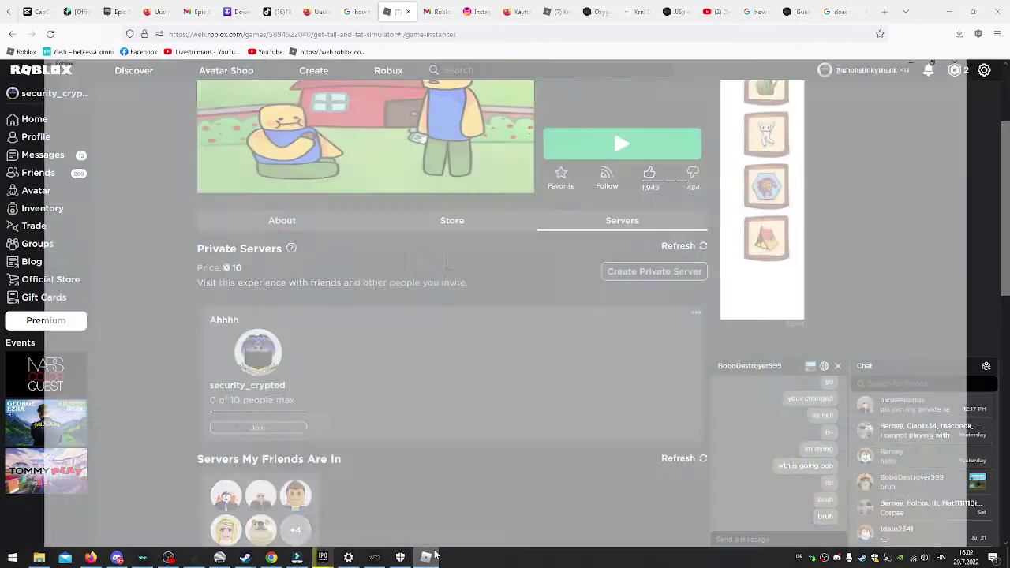
Enter the Roblox game past the title screen and run the character forward
click(434, 557)
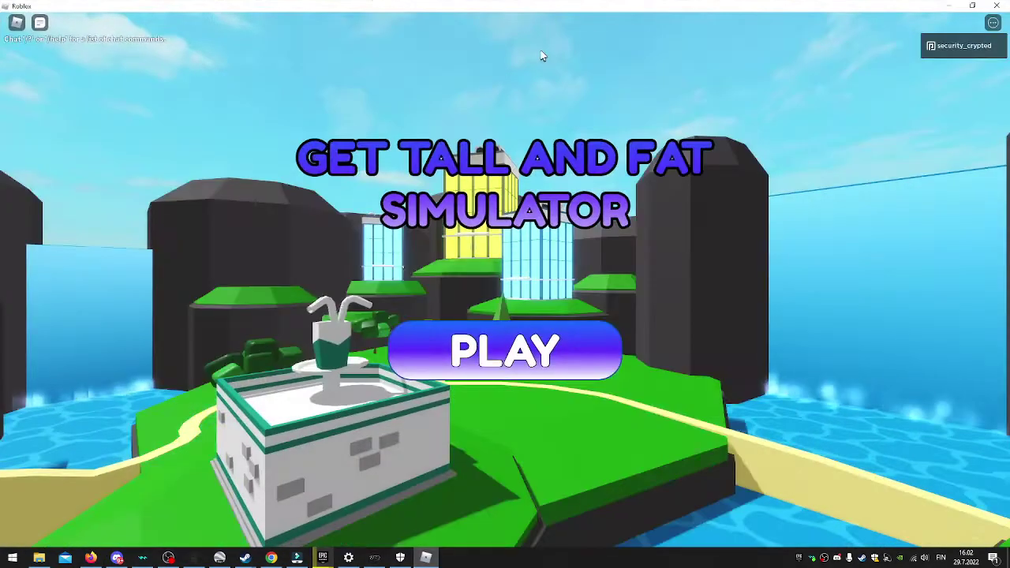
click(439, 324)
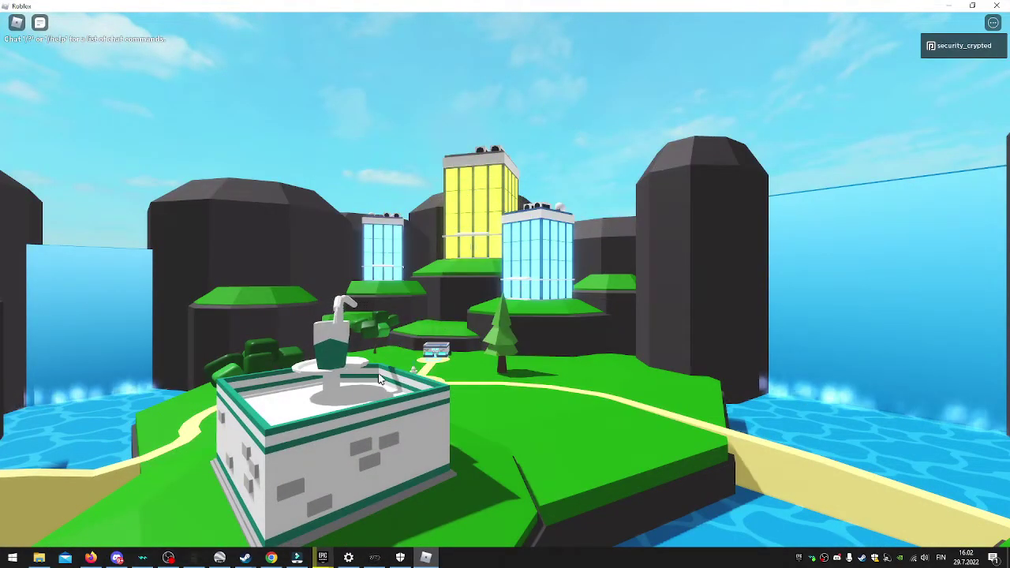
key(w)
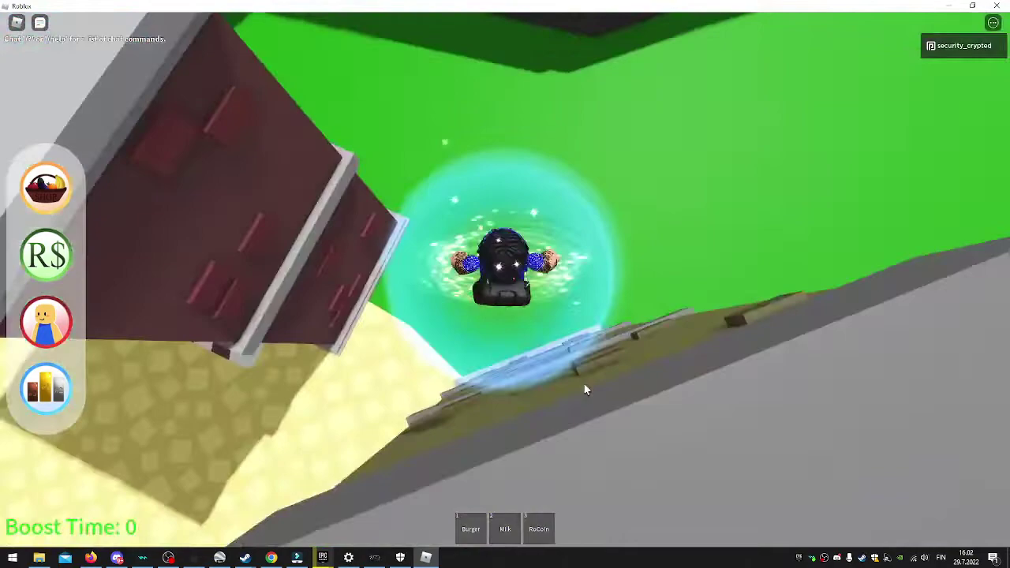
key(w)
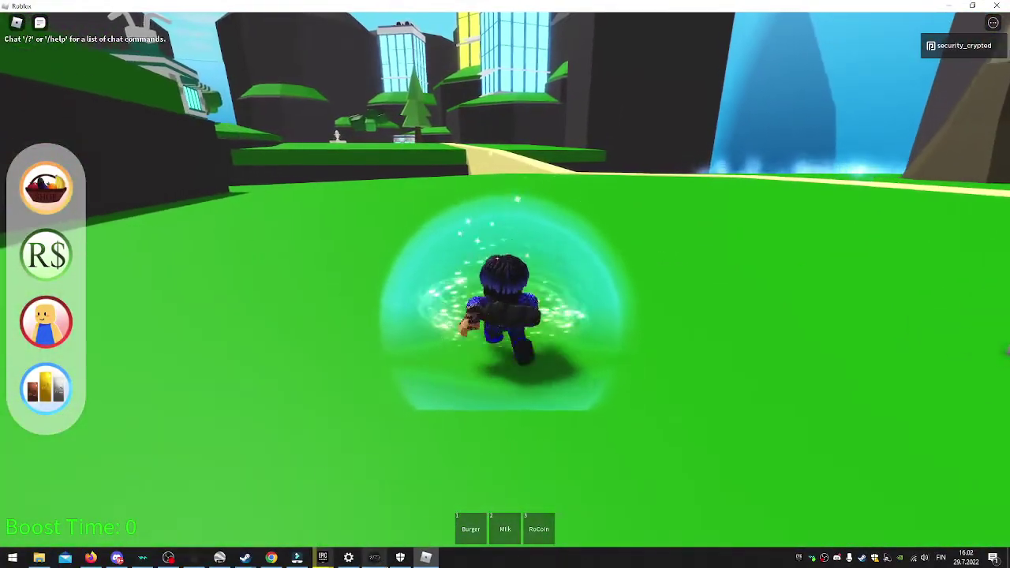
Attach JJSploit to the running game and return to gameplay
click(375, 558)
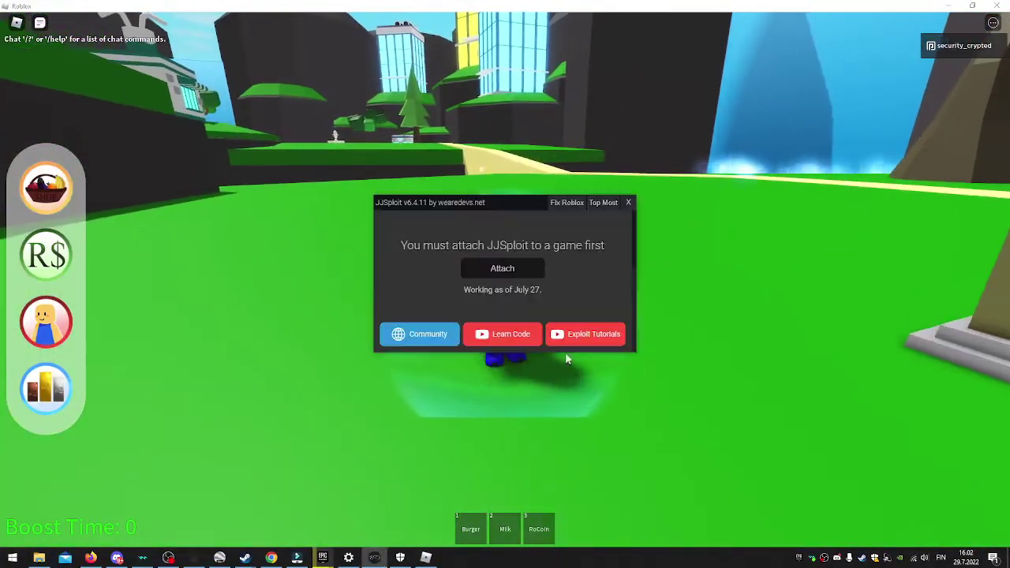
click(483, 276)
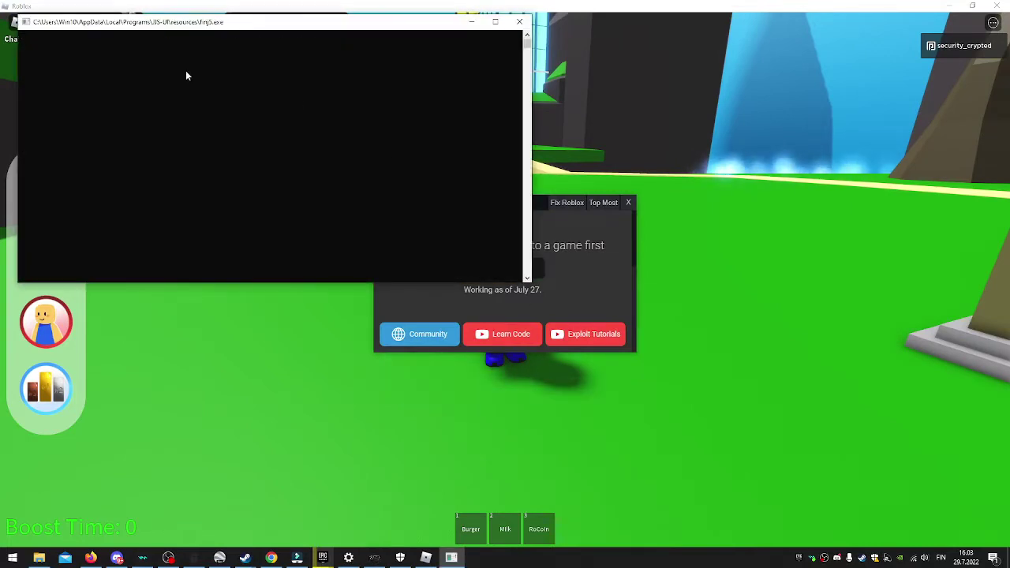
click(786, 333)
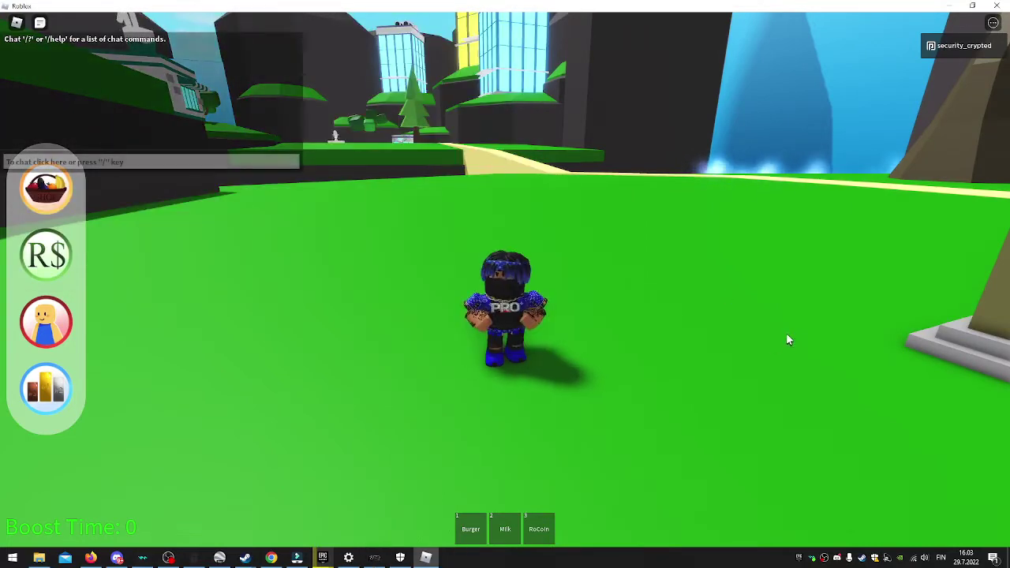
scroll(673, 285, up, 5)
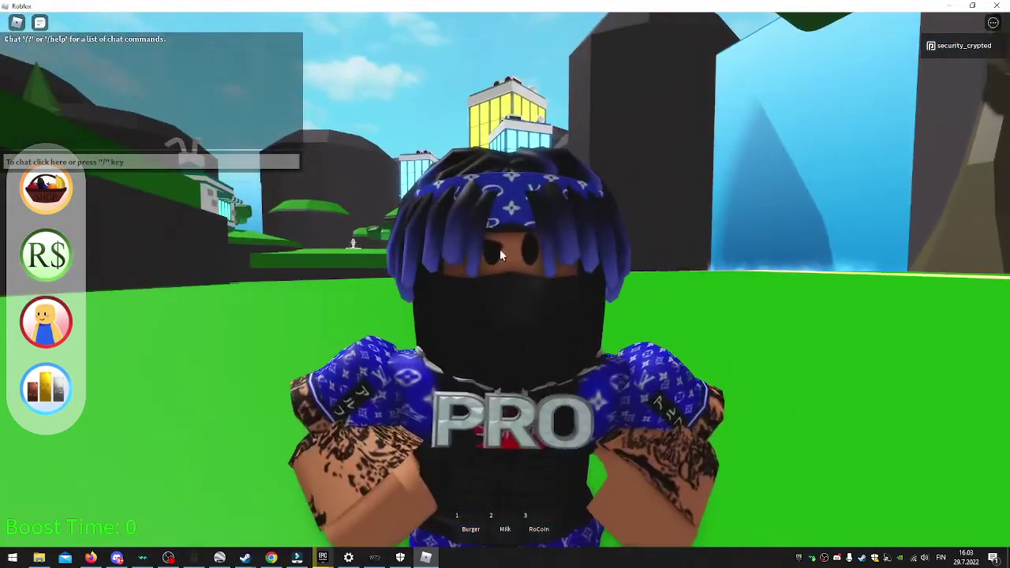
scroll(697, 302, down, 5)
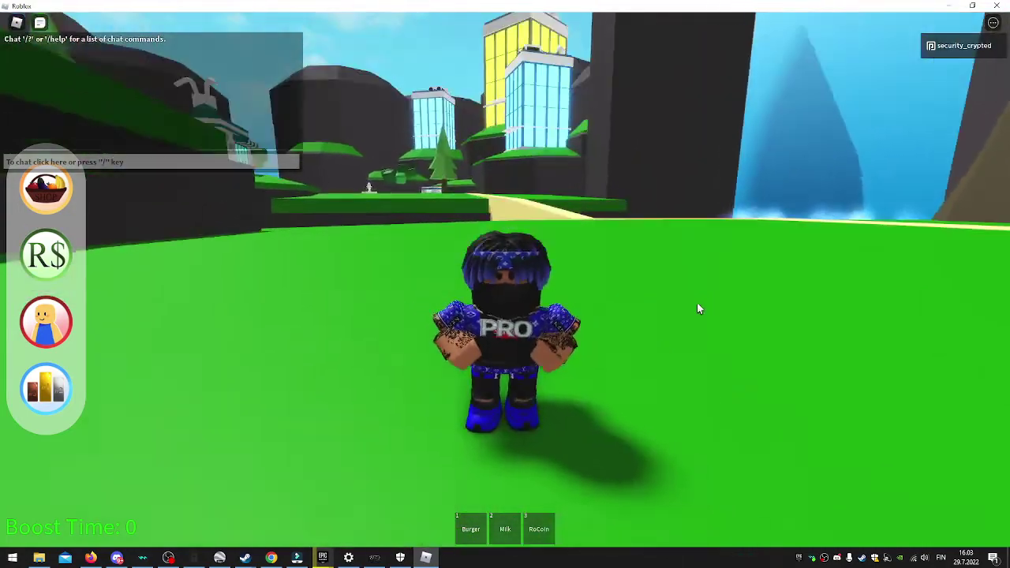
Walk the character with A and S, then equip Milk with key 2
key(a)
key(s)
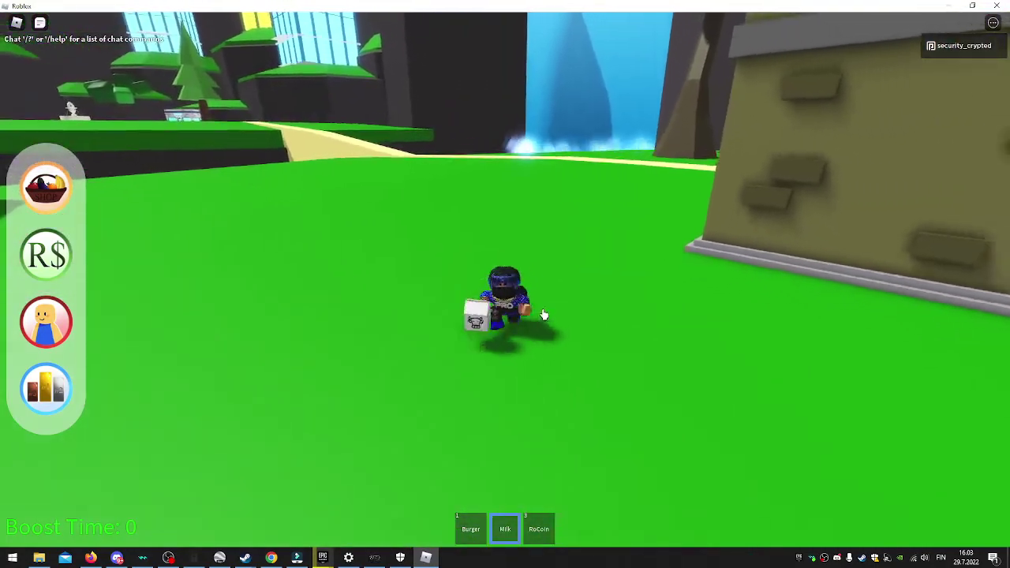
scroll(425, 451, up, 3)
key(2)
scroll(724, 323, down, 3)
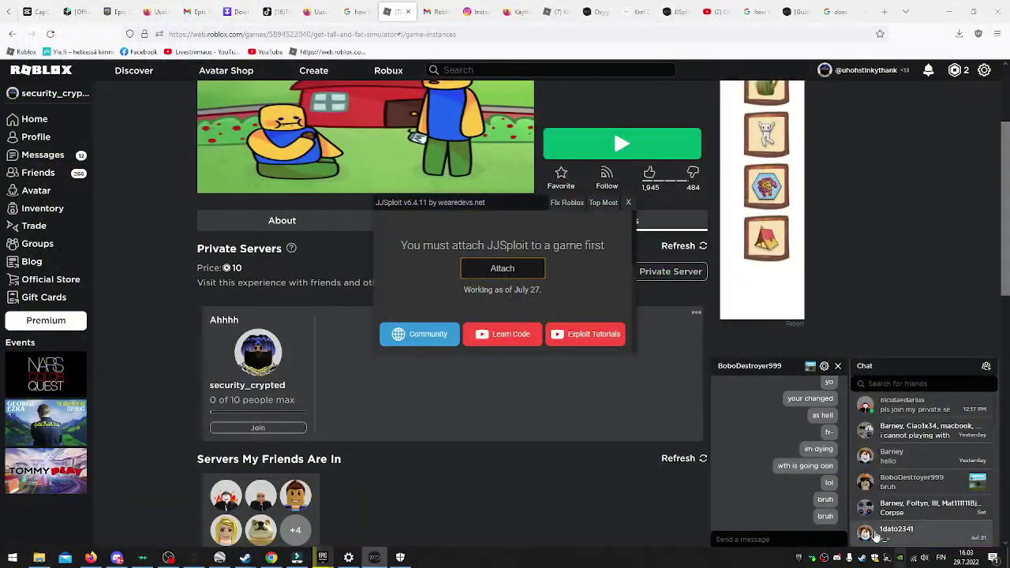
Reopen Windows Security and browse virus settings, Account protection and Ransomware protection
click(868, 560)
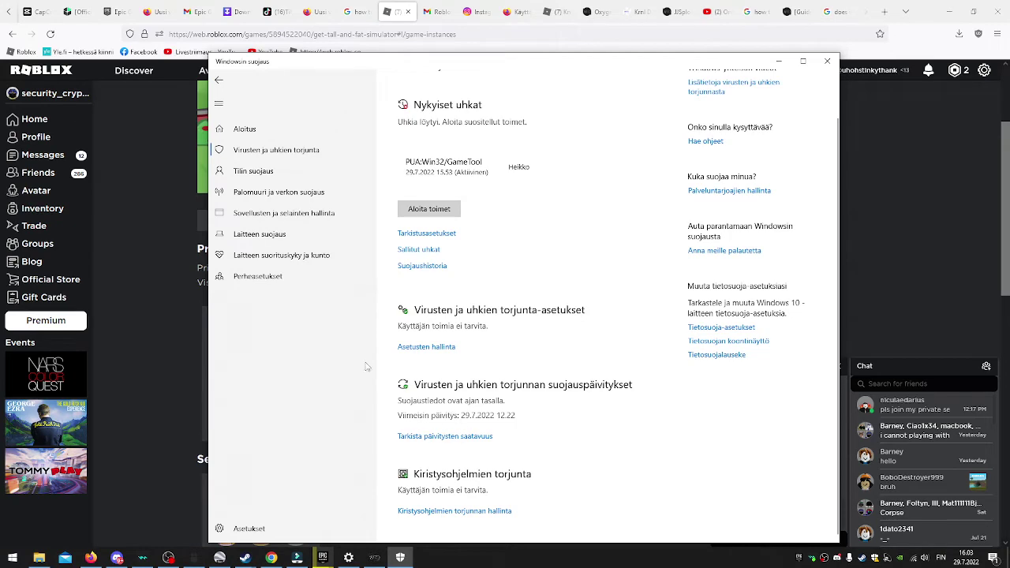
click(444, 347)
scroll(440, 332, down, 3)
scroll(437, 313, down, 4)
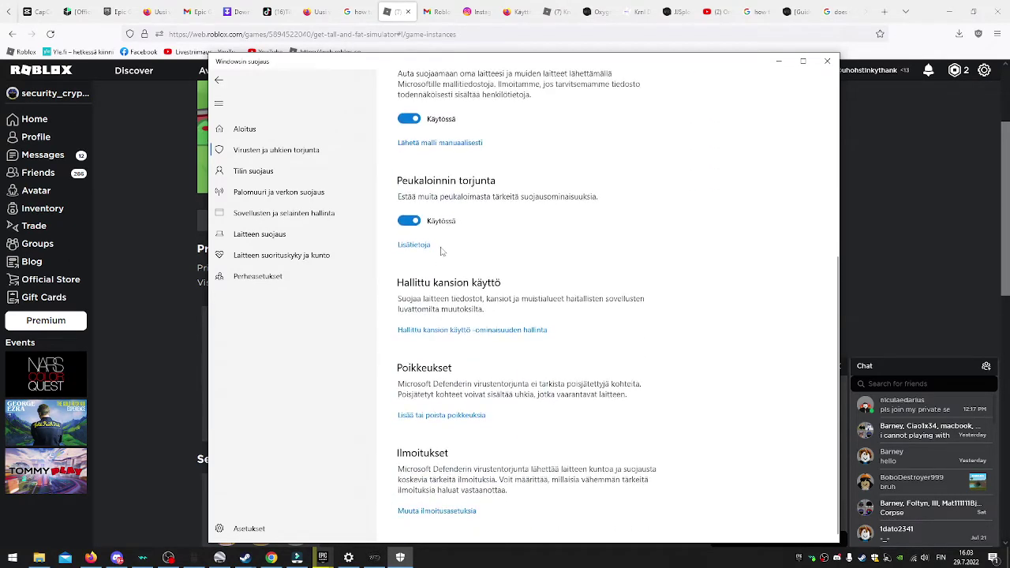
scroll(442, 251, up, 5)
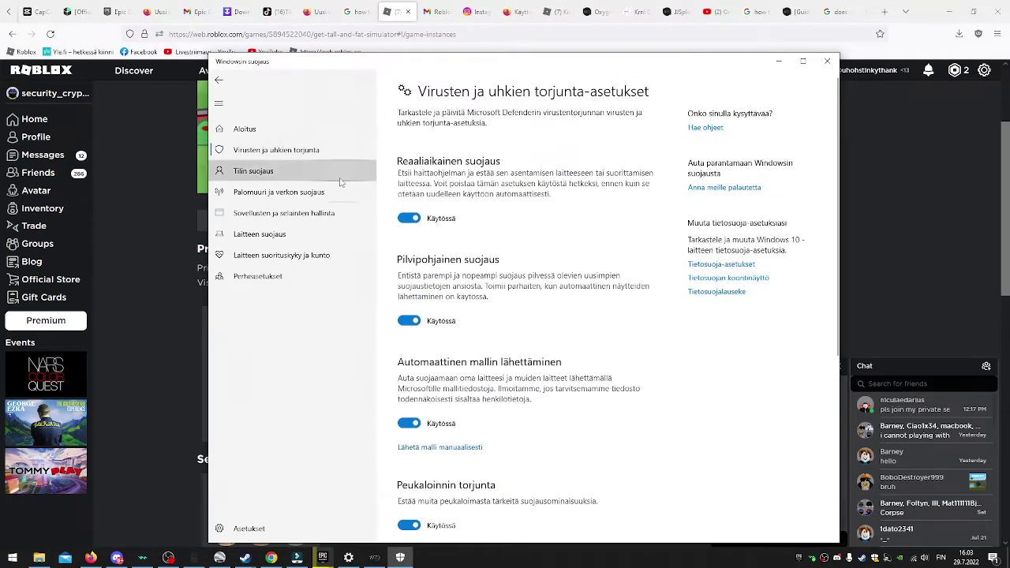
click(341, 178)
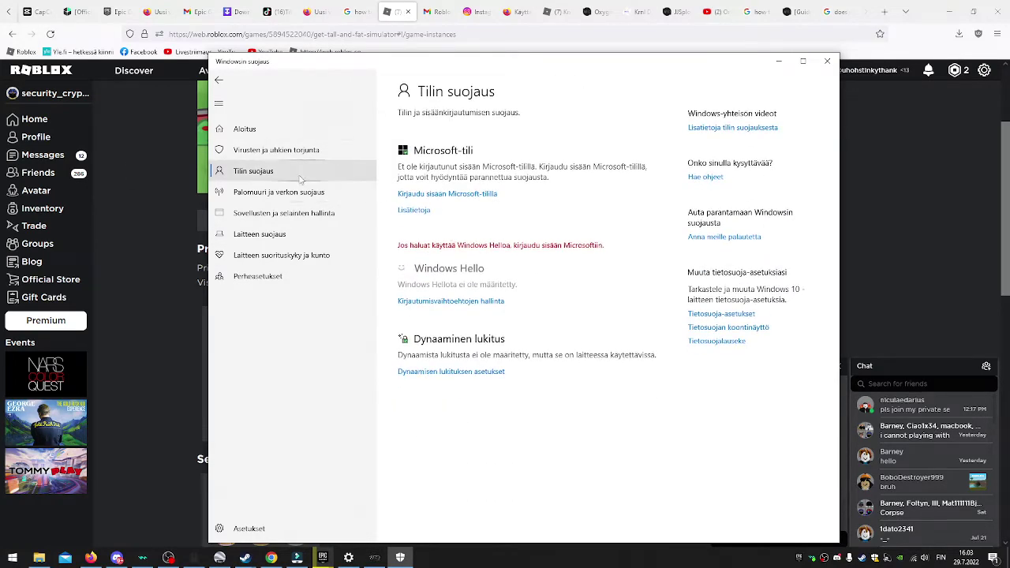
click(276, 150)
scroll(487, 346, down, 2)
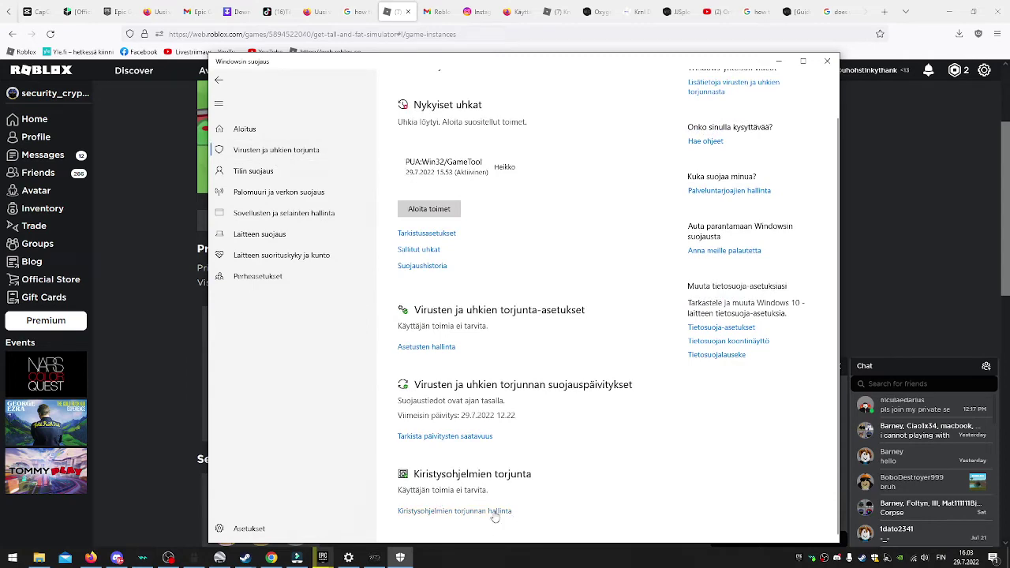
click(495, 512)
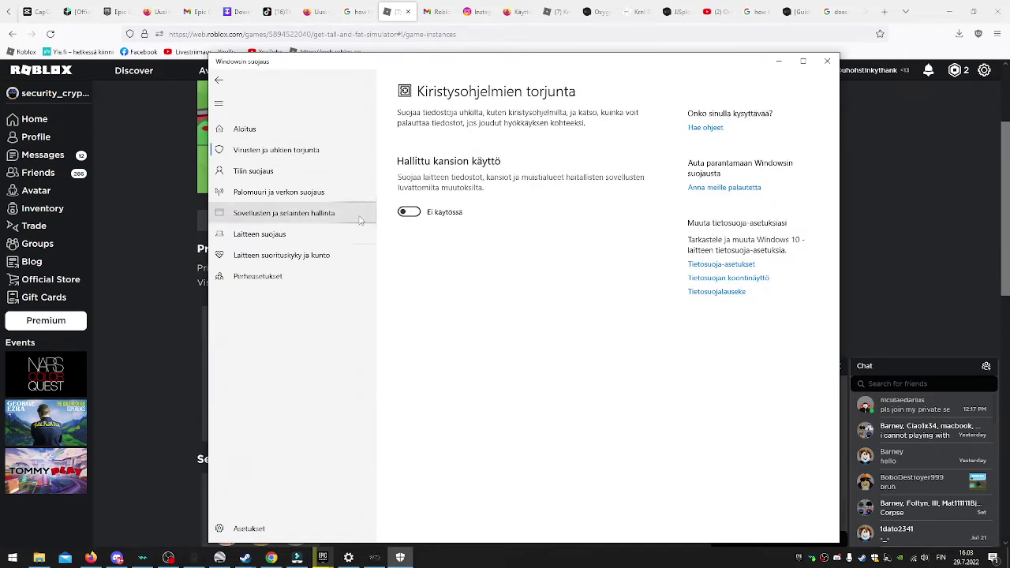
click(278, 155)
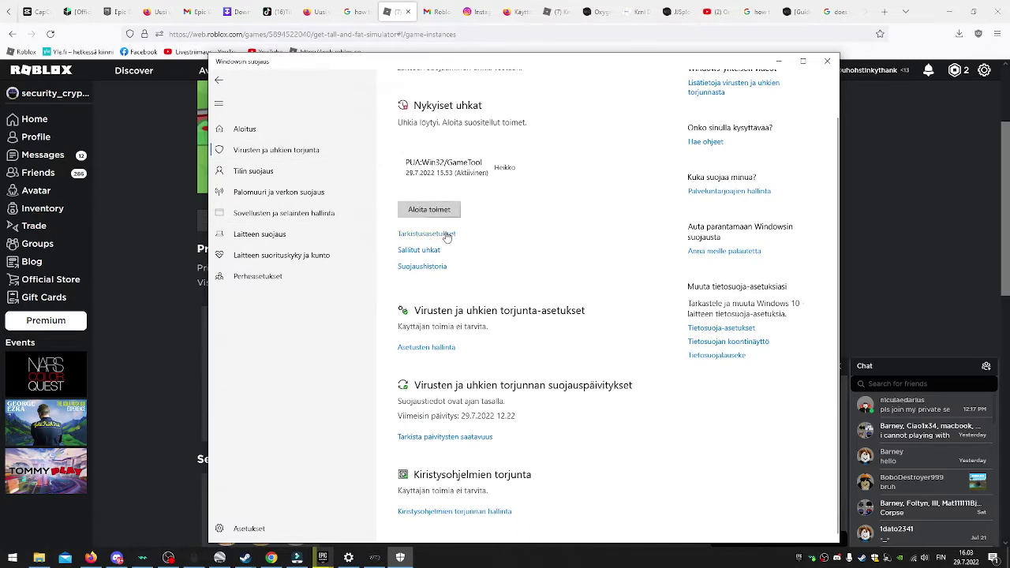
Expand the PUA:Win32/GameTool threat to reveal its quarantine, remove and allow options
click(476, 165)
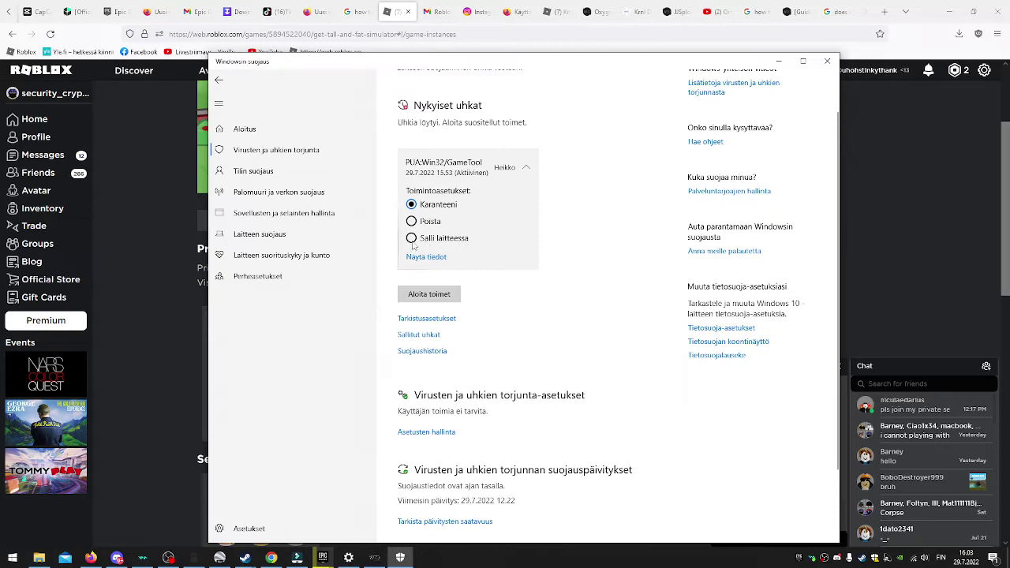
click(459, 180)
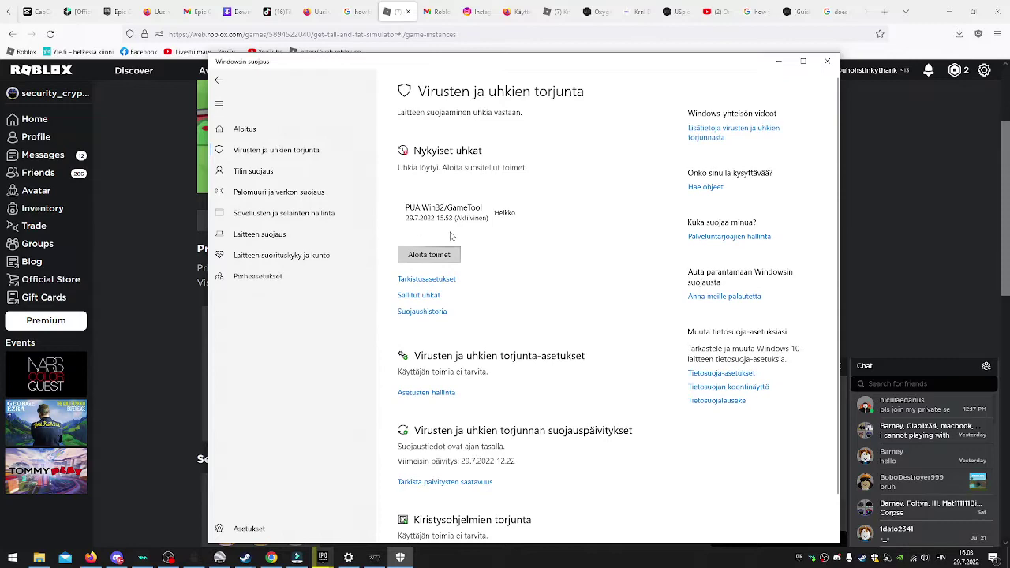
click(451, 235)
Minimize Windows Security, retry JJSploit's Attach, dismiss the no-Roblox error, return to Roblox
click(777, 61)
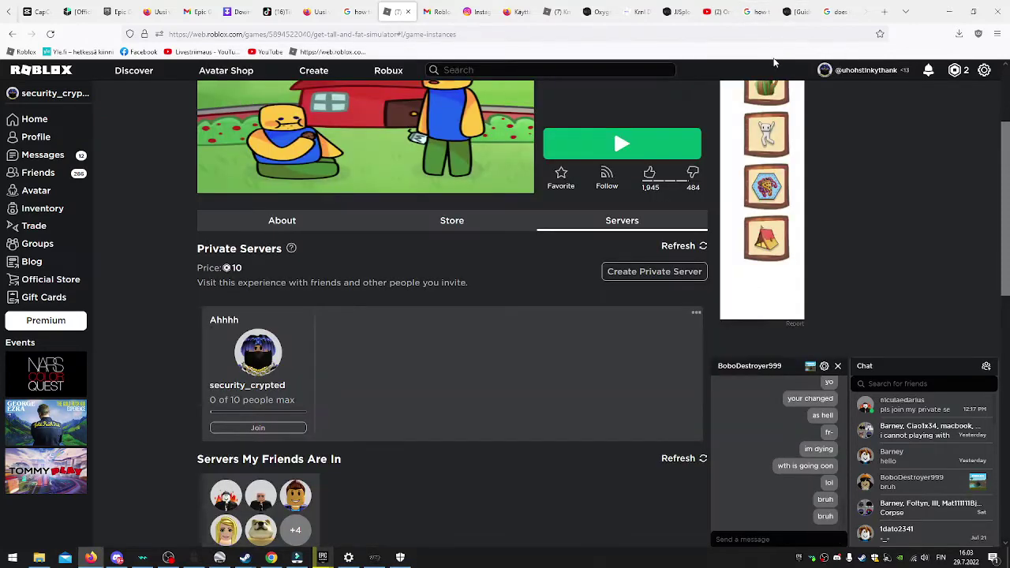
scroll(623, 348, up, 1)
scroll(566, 362, down, 1)
scroll(566, 359, down, 1)
scroll(564, 355, down, 3)
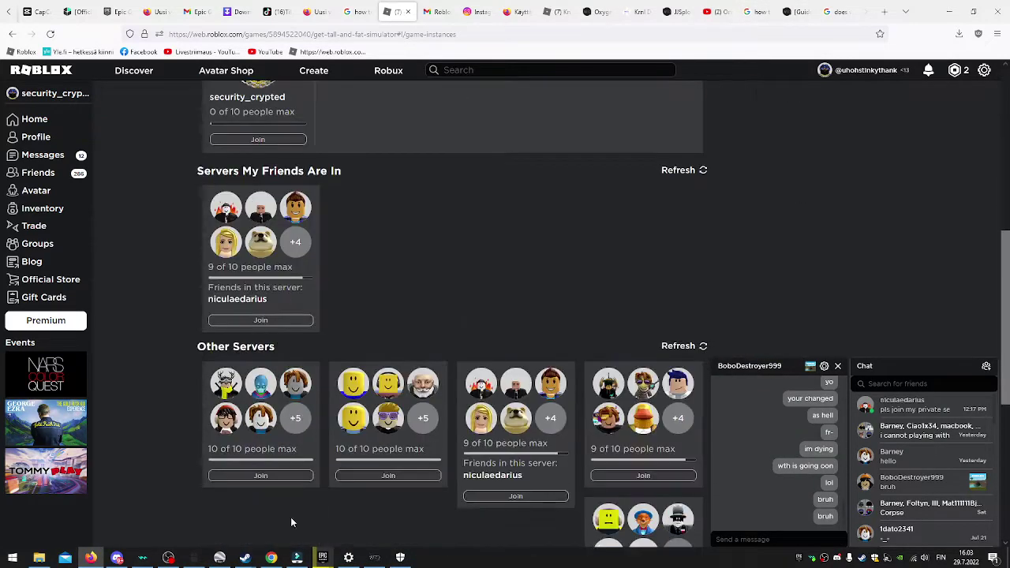
scroll(291, 517, up, 1)
click(374, 559)
click(503, 269)
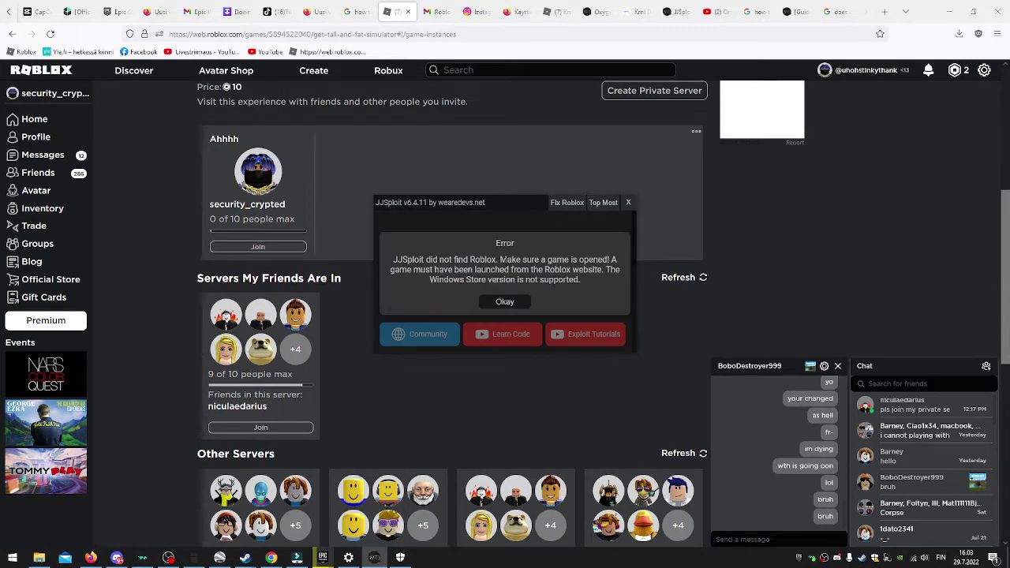
click(504, 303)
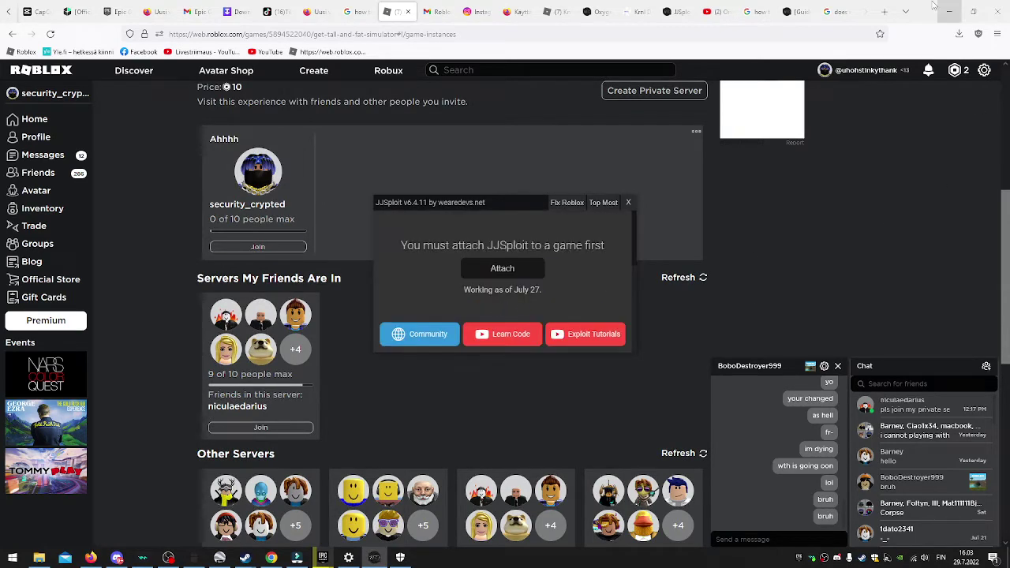
click(821, 253)
scroll(821, 253, up, 3)
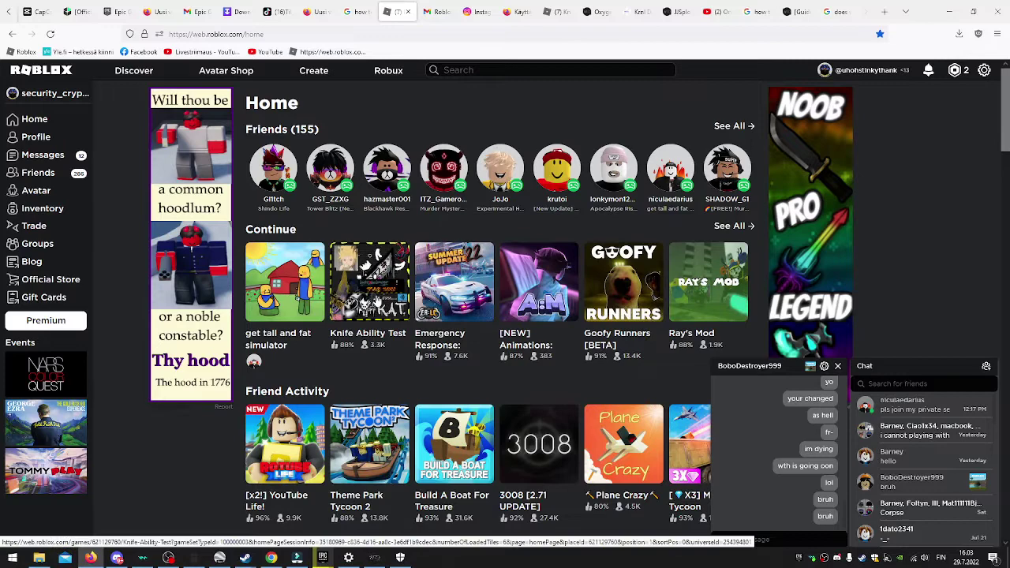
View Knife Ability Test, then play the [NEW] Animations: Mocap game
click(408, 286)
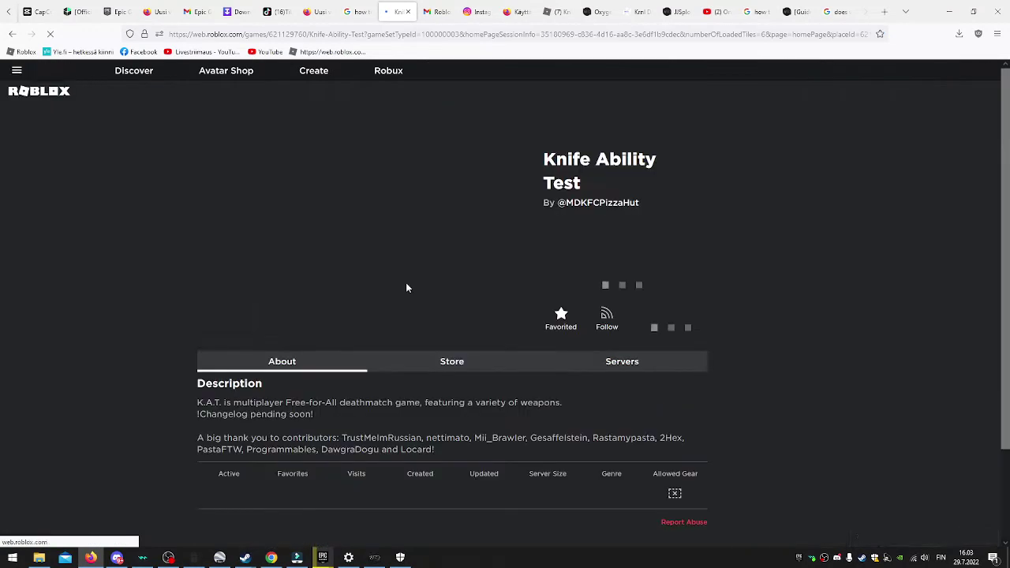
scroll(407, 287, down, 4)
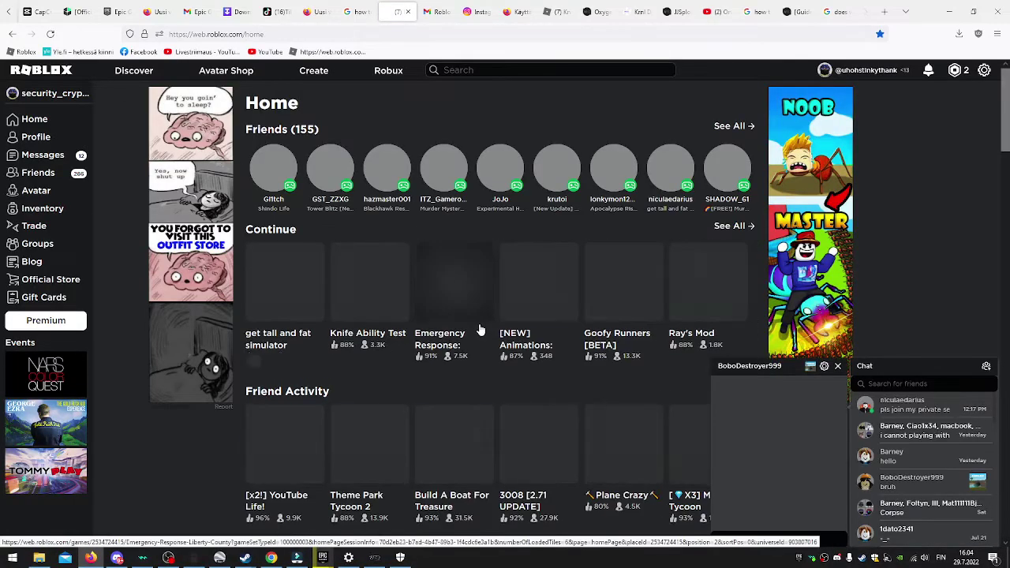
scroll(485, 330, down, 2)
scroll(543, 201, down, 3)
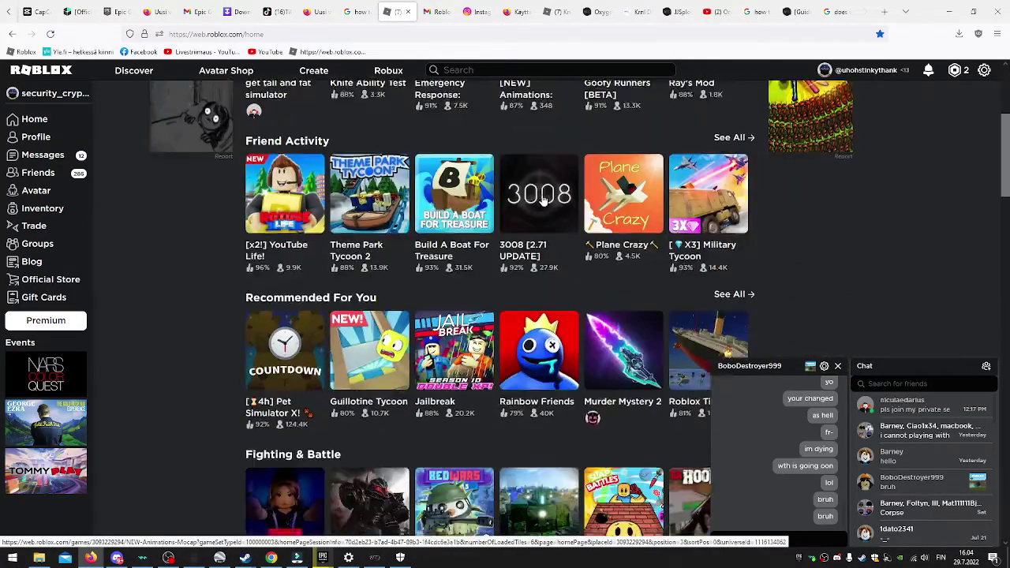
scroll(543, 202, down, 3)
scroll(541, 174, up, 5)
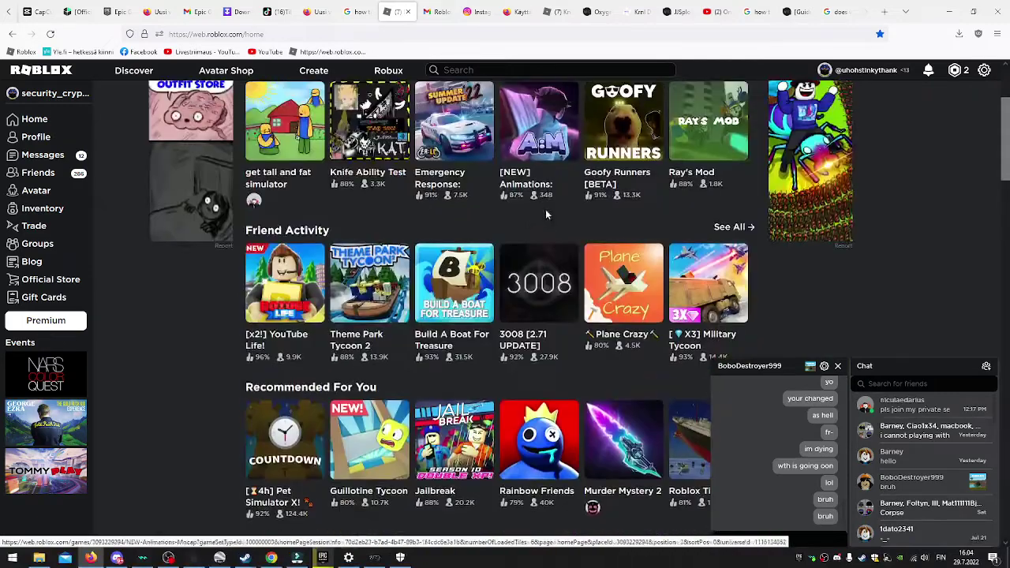
click(534, 134)
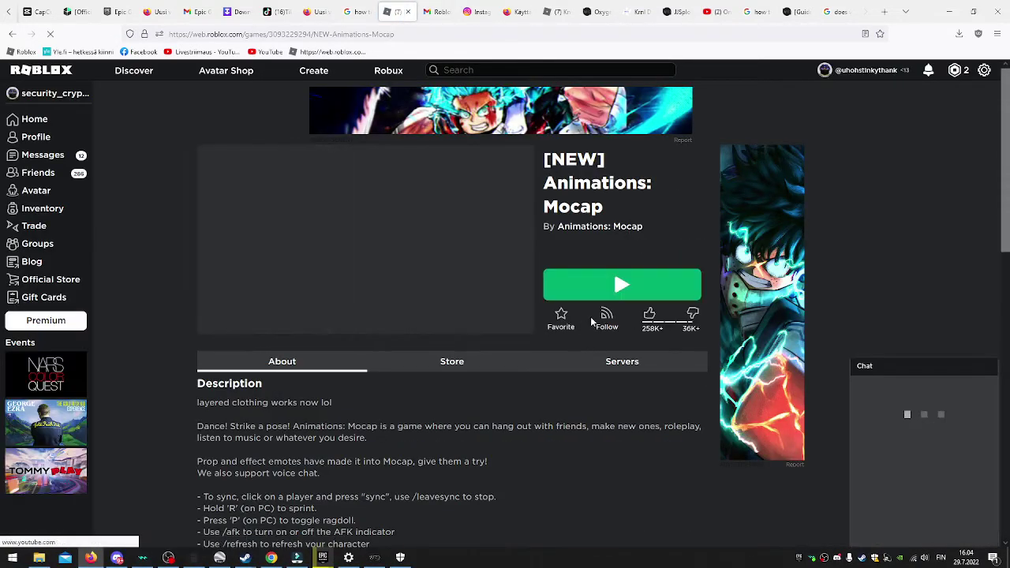
click(644, 287)
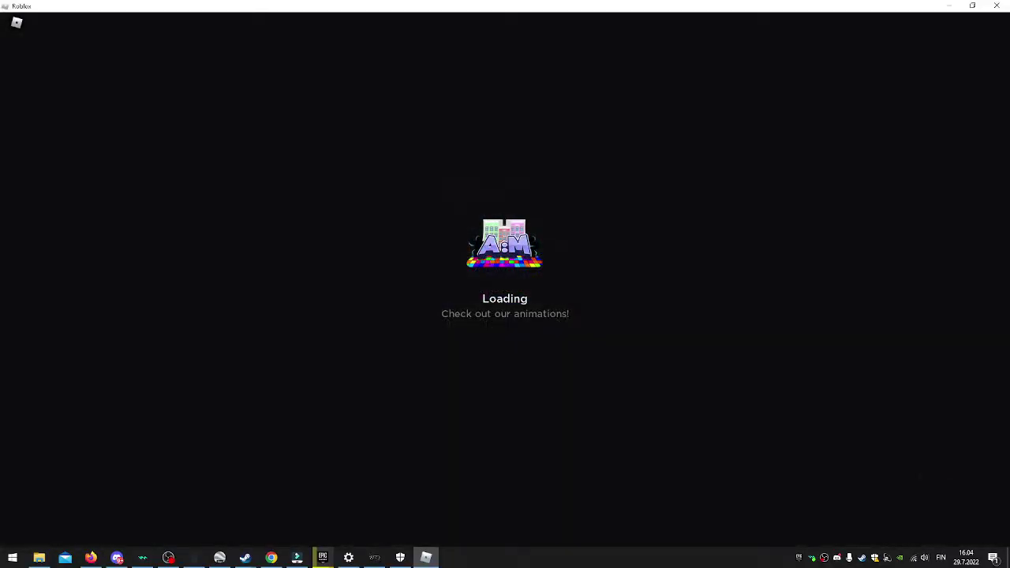
Enter the Mocap game, walk forward, and attach JJSploit to it
click(540, 352)
key(w)
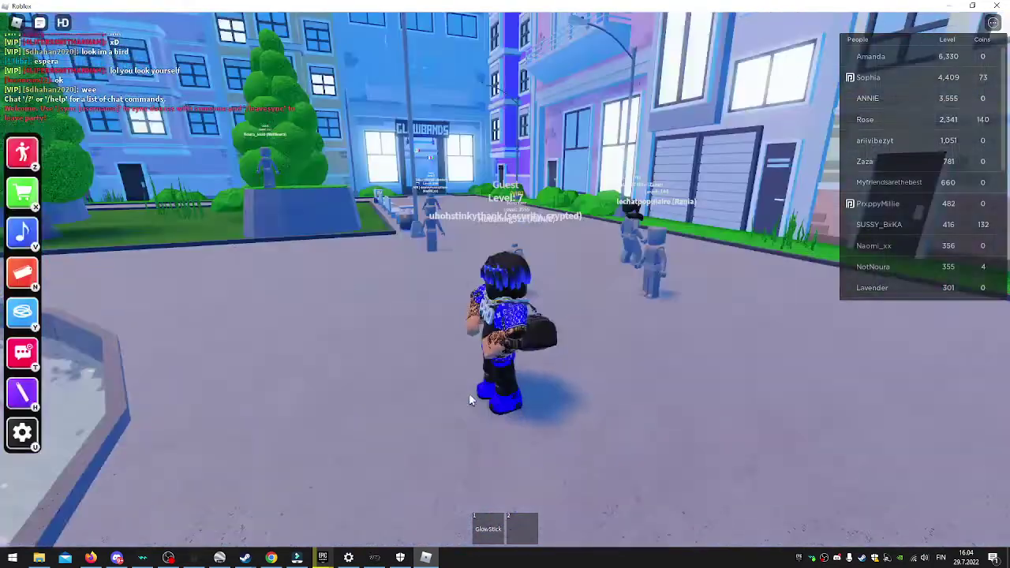
scroll(489, 382, up, 5)
scroll(489, 383, down, 5)
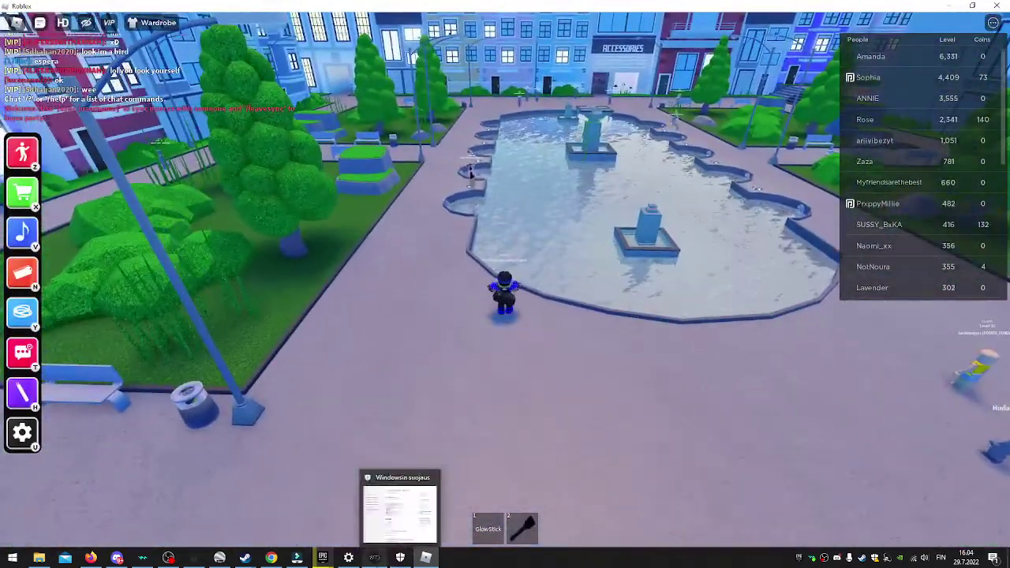
click(375, 558)
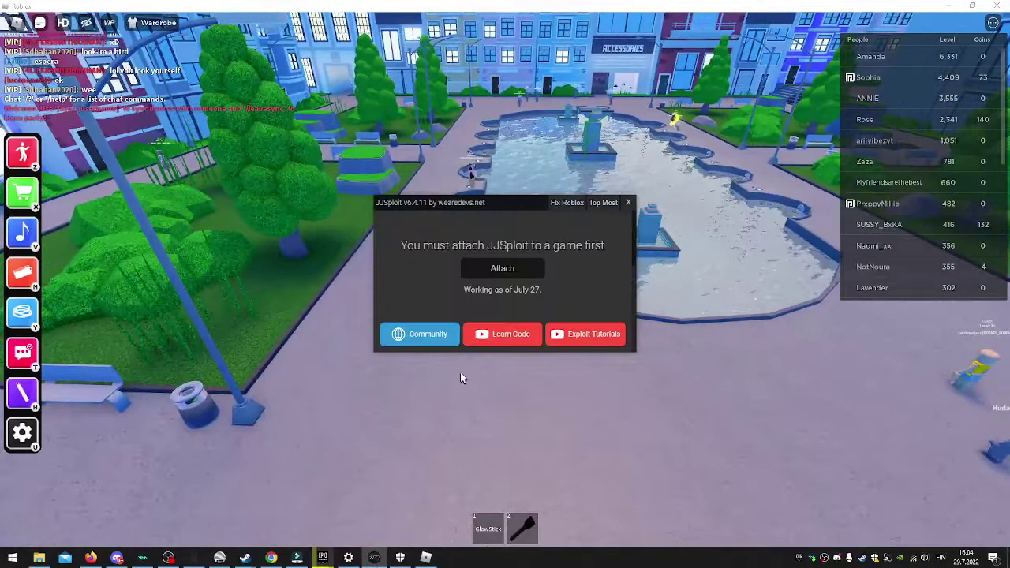
click(529, 269)
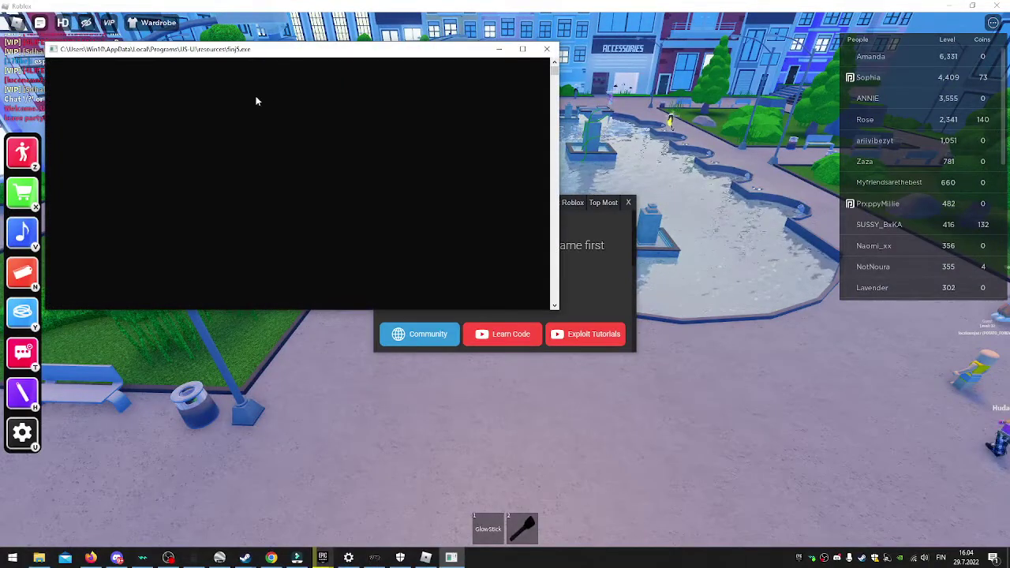
Close JJSploit and open the Realtek audio panel from the system tray
click(629, 210)
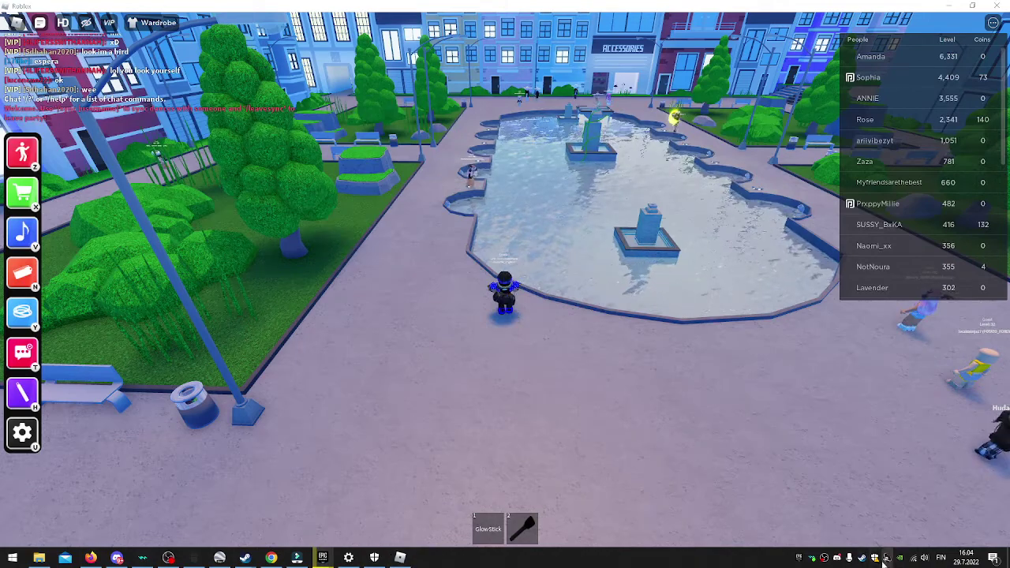
click(874, 557)
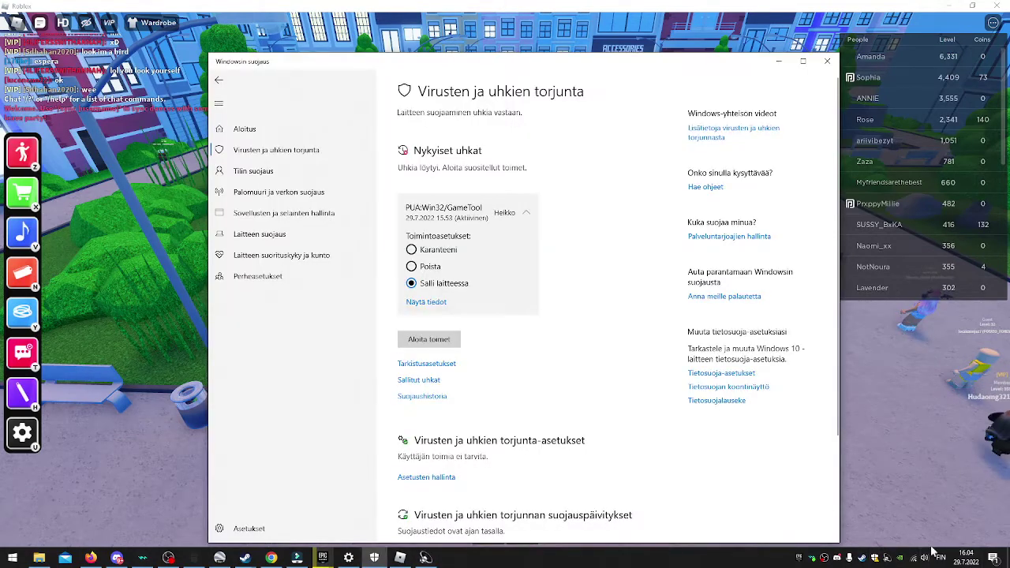
click(876, 521)
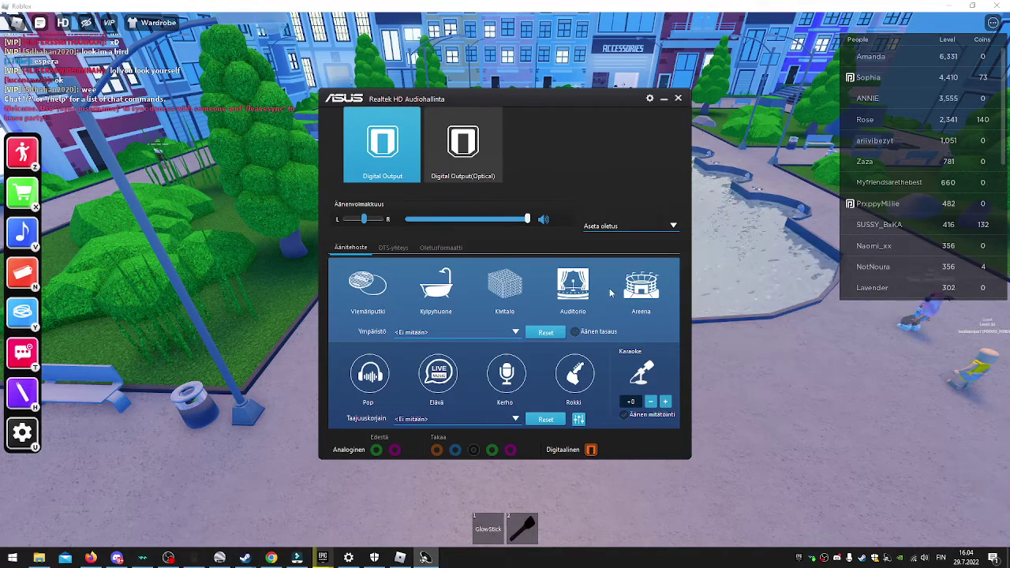
Apply the Kerho effect and Basso equalizer, then reset the equalizer to flat
click(508, 387)
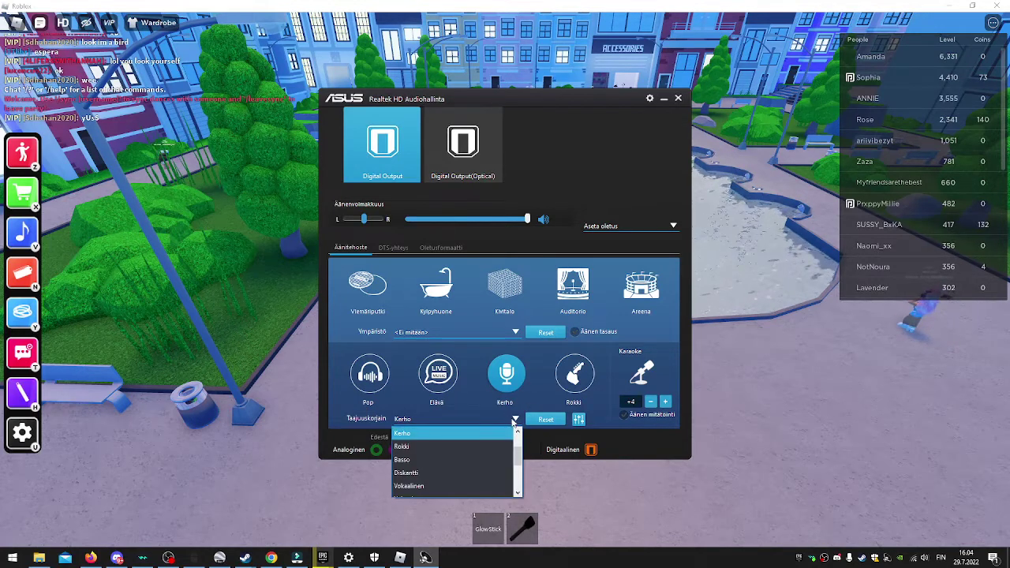
click(456, 459)
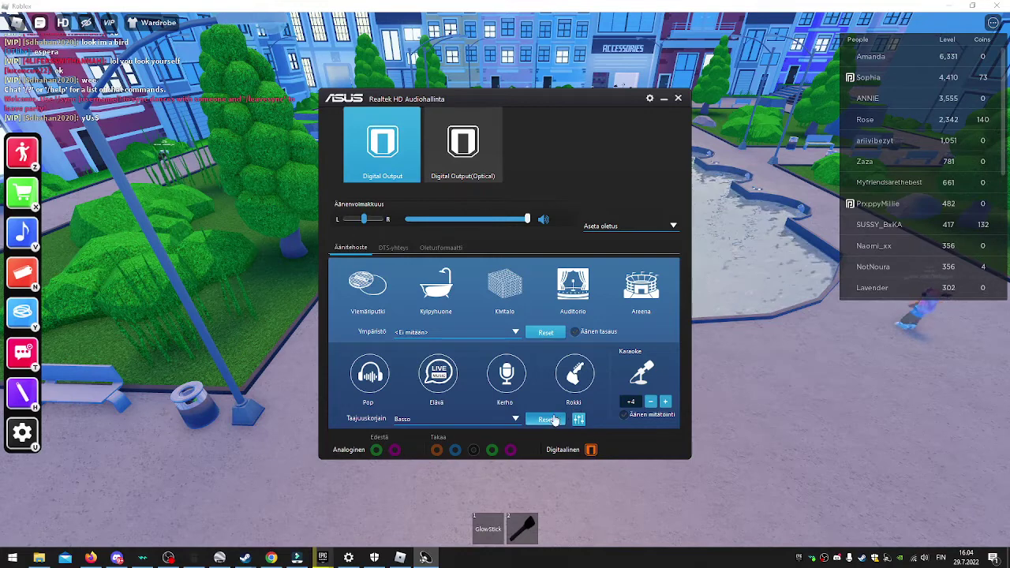
click(579, 421)
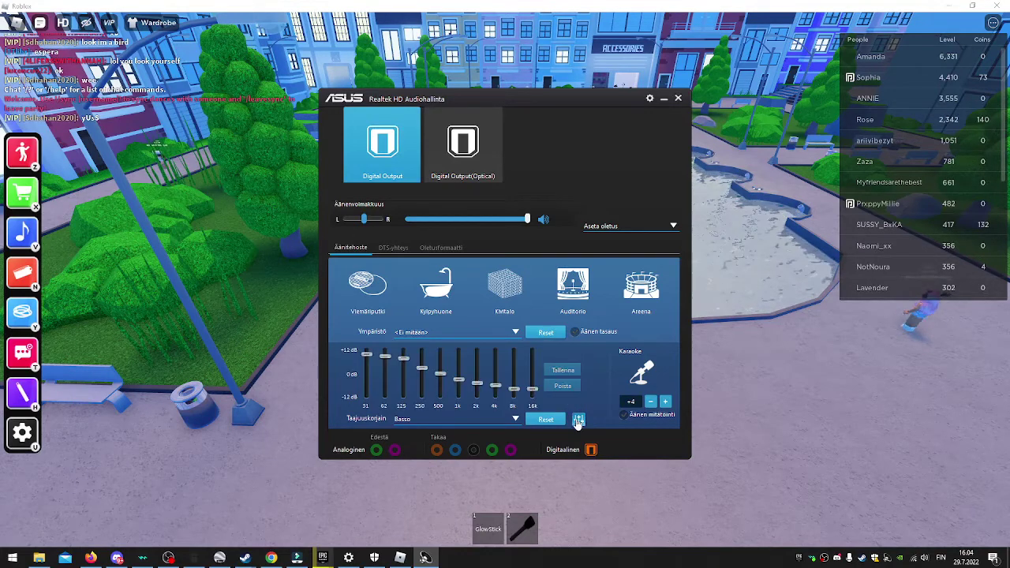
click(549, 419)
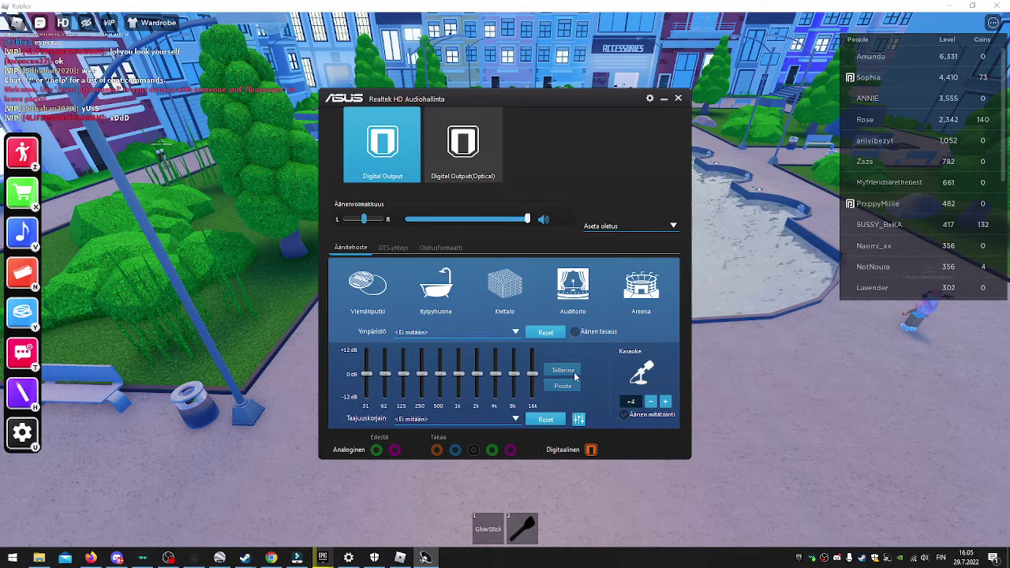
Choose the Voimakas equalizer and Auditorio environment presets, then hide the panel
click(505, 421)
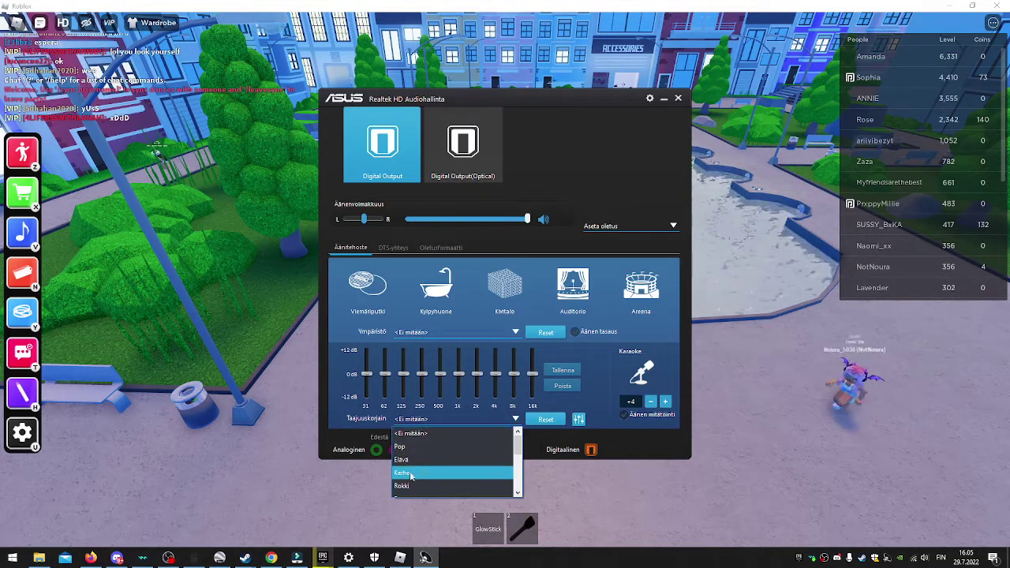
scroll(425, 459, down, 2)
scroll(424, 459, down, 3)
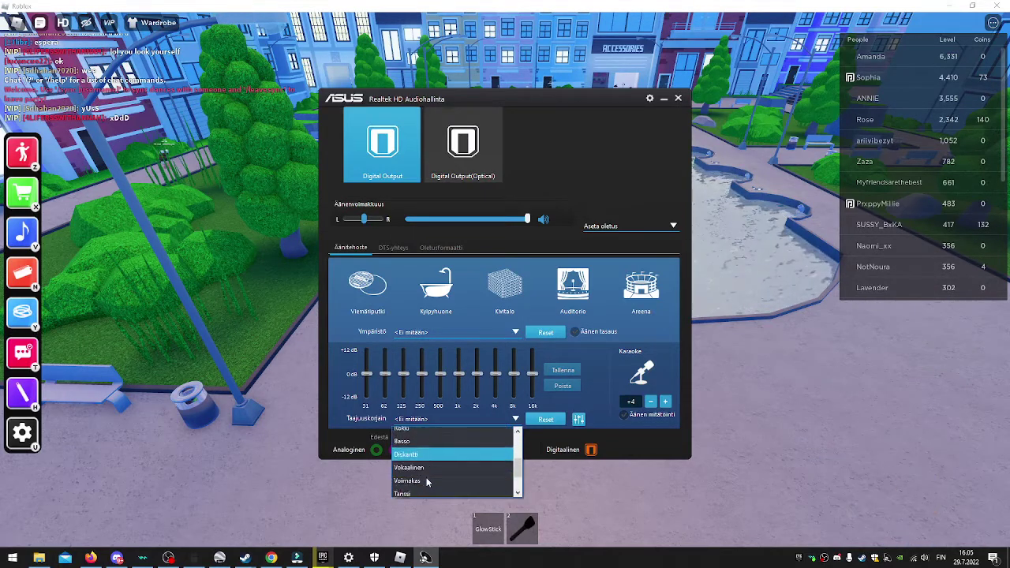
click(419, 446)
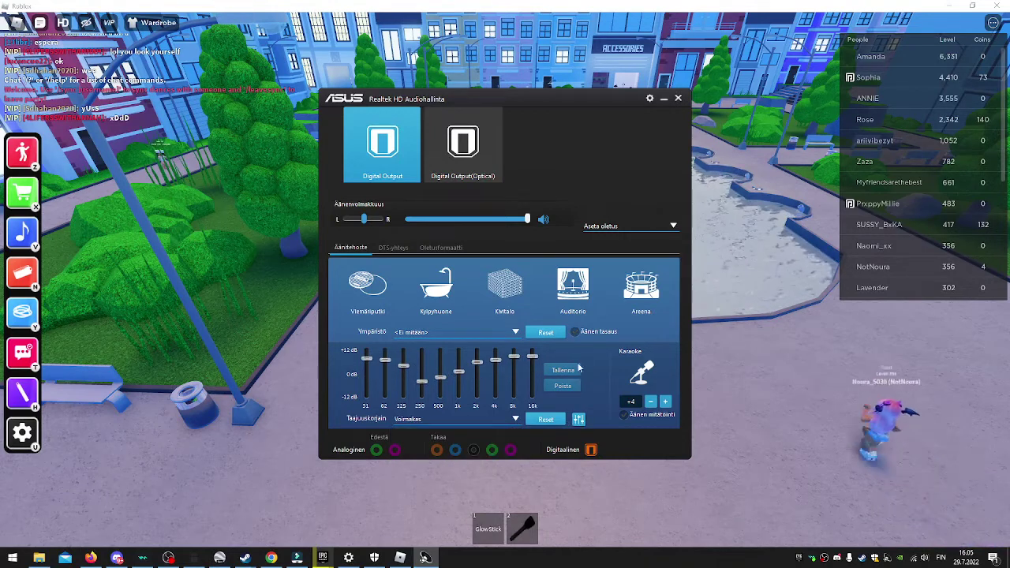
click(515, 333)
scroll(438, 387, down, 2)
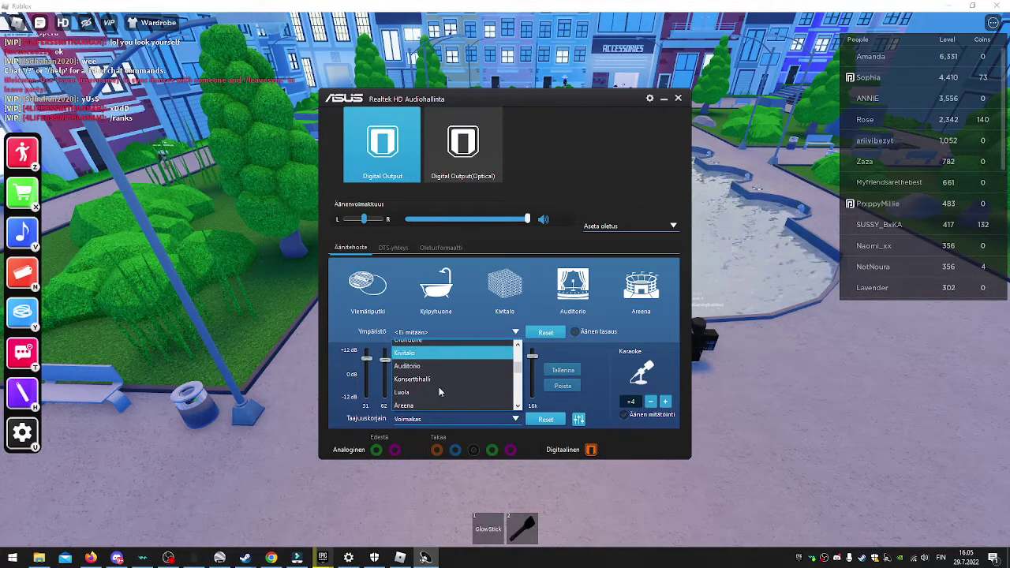
click(446, 360)
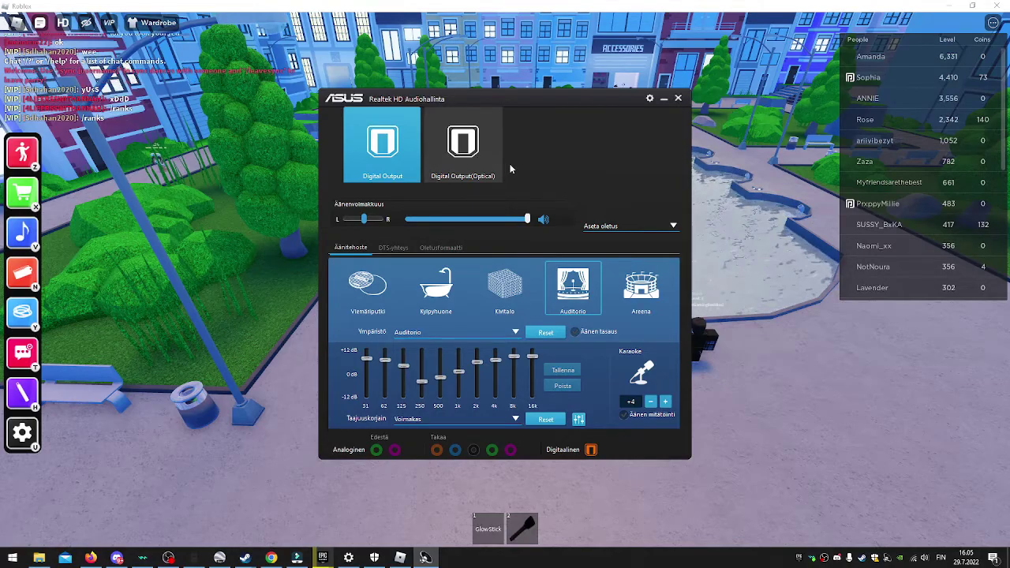
click(665, 101)
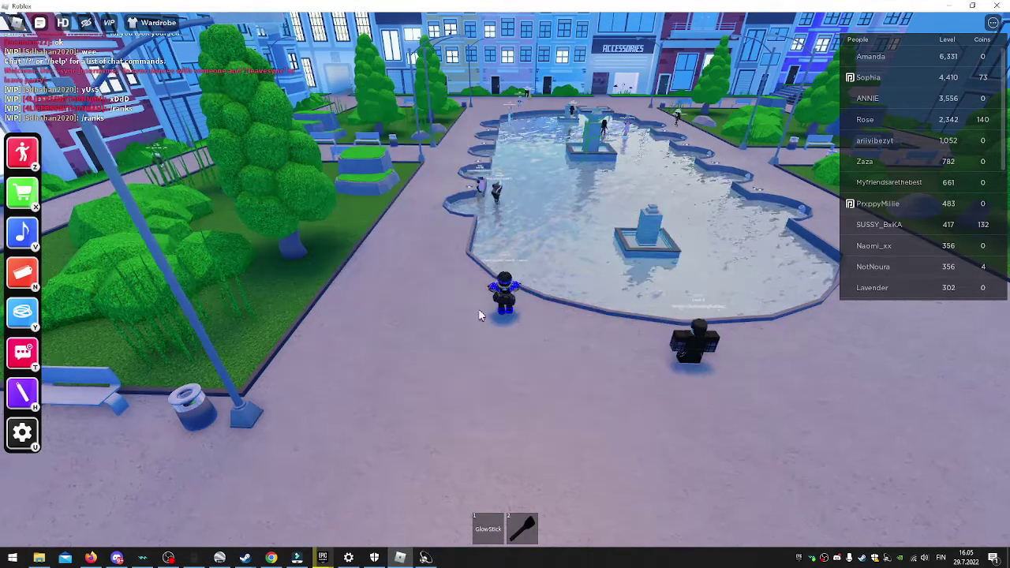
scroll(464, 320, down, 5)
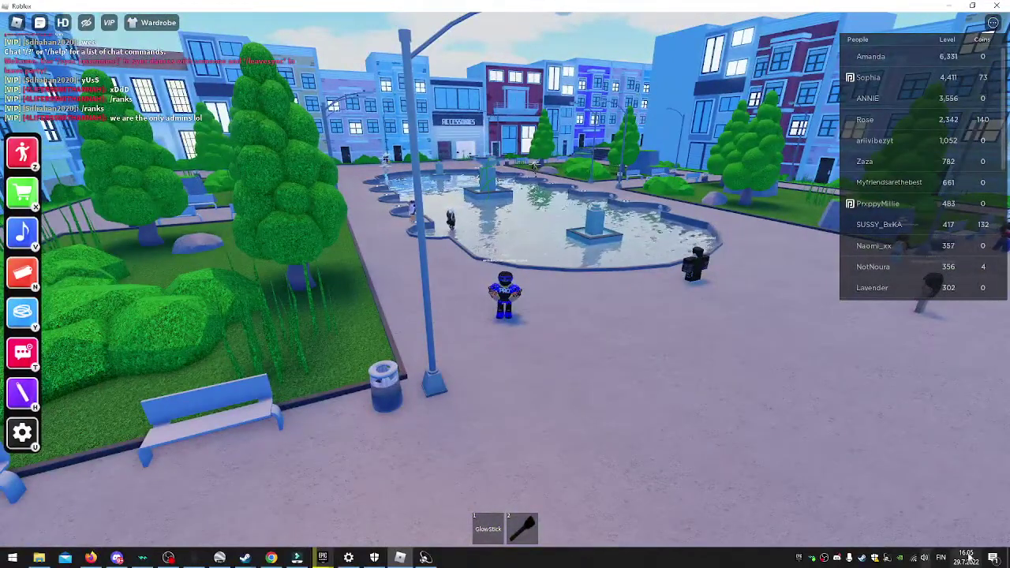
Remove the PUA:Win32/GameTool threat in Windows Security and reopen the Downloads folder
click(875, 558)
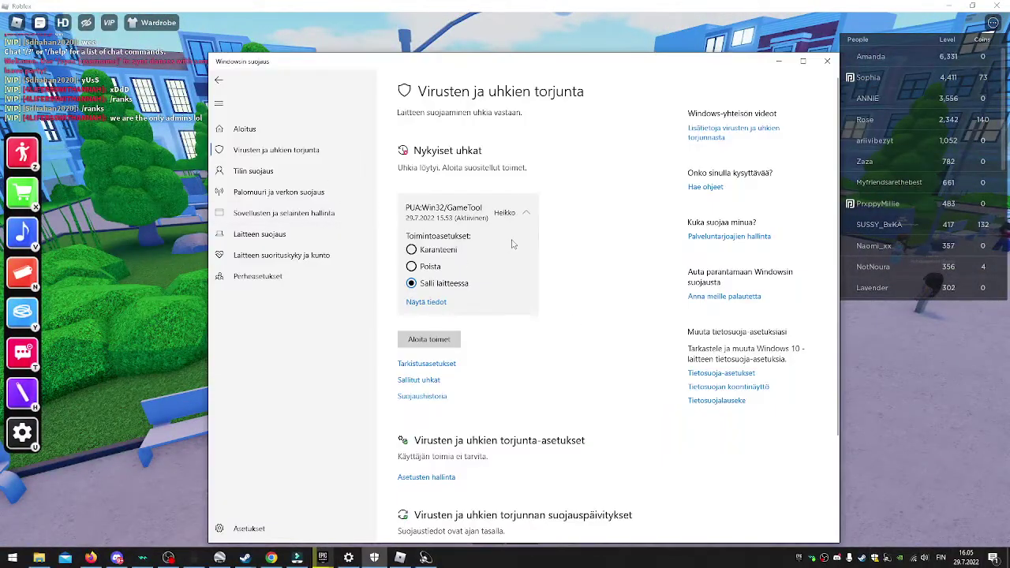
click(443, 344)
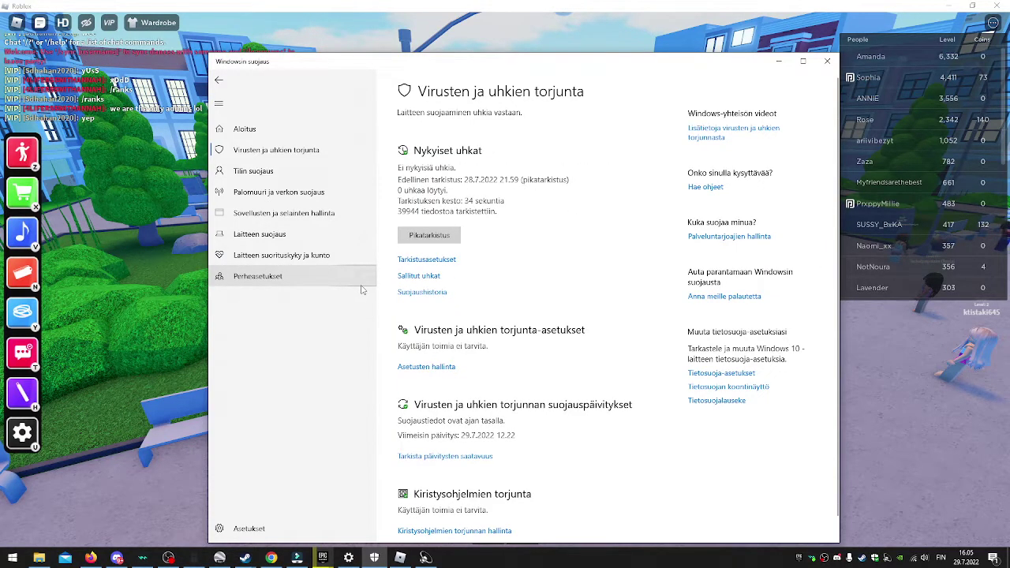
click(39, 558)
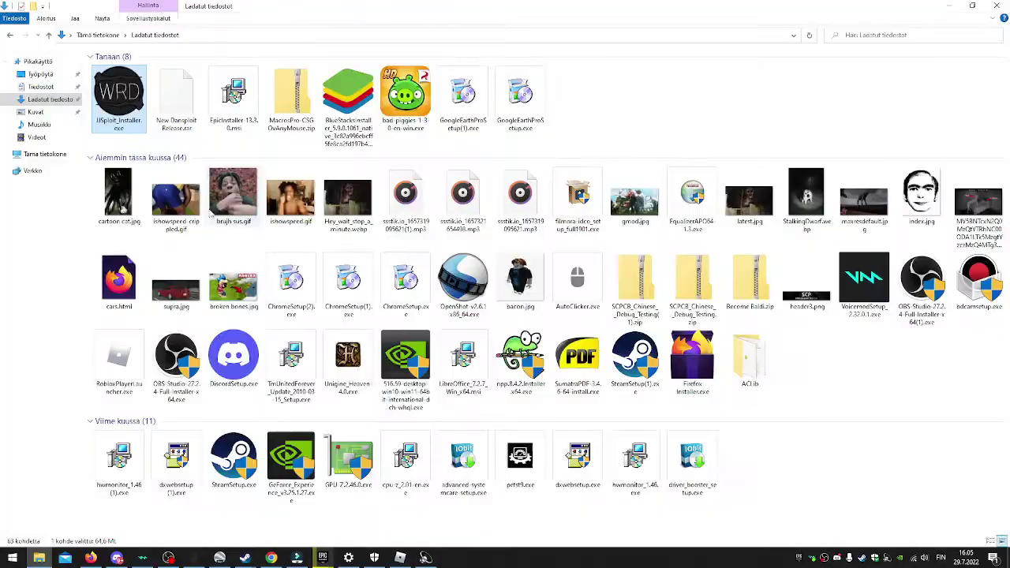
Hide Downloads, walk the Roblox avatar around the fountain plaza, then switch to Realtek
click(948, 6)
click(865, 400)
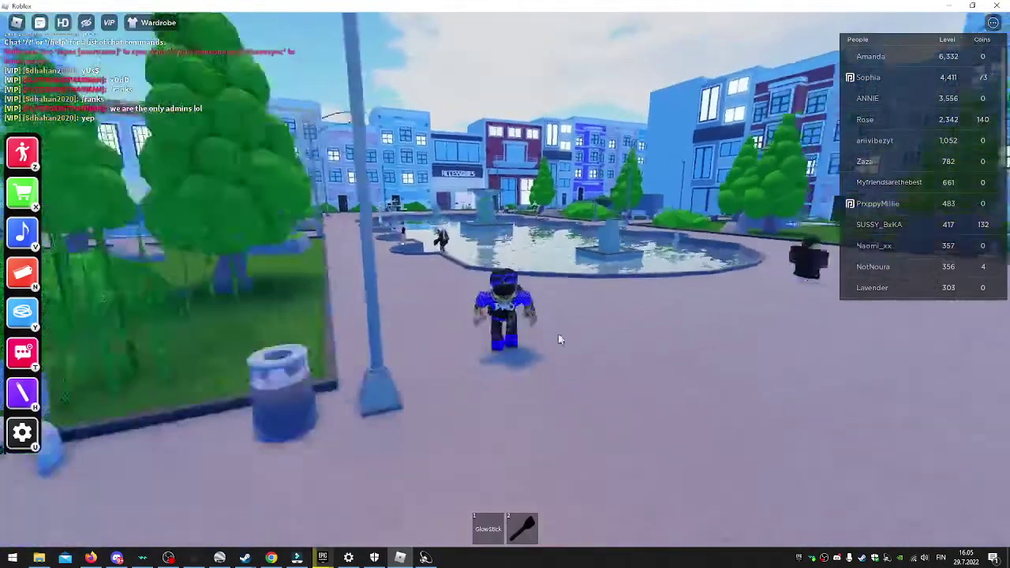
key(s)
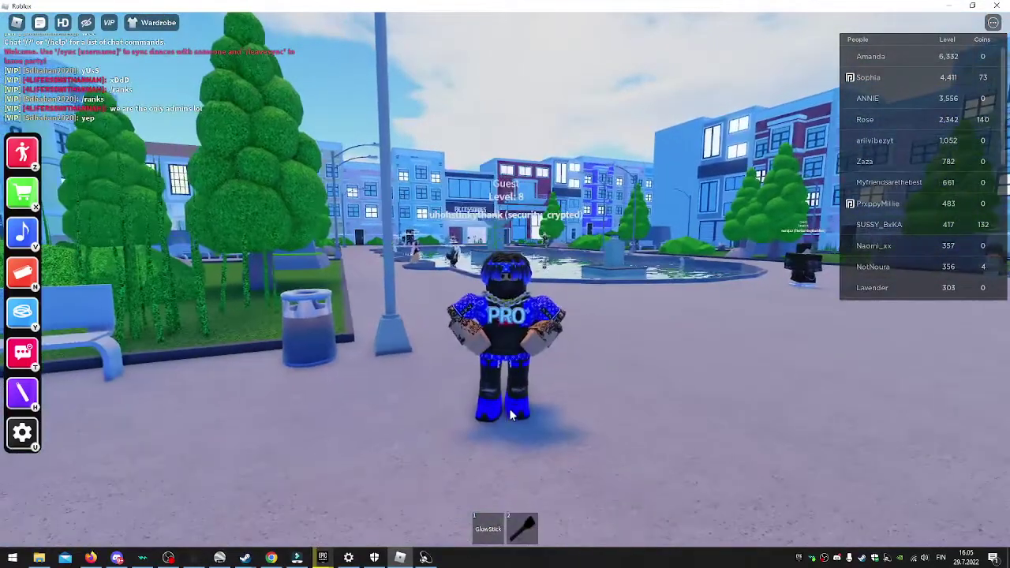
key(w)
key(s)
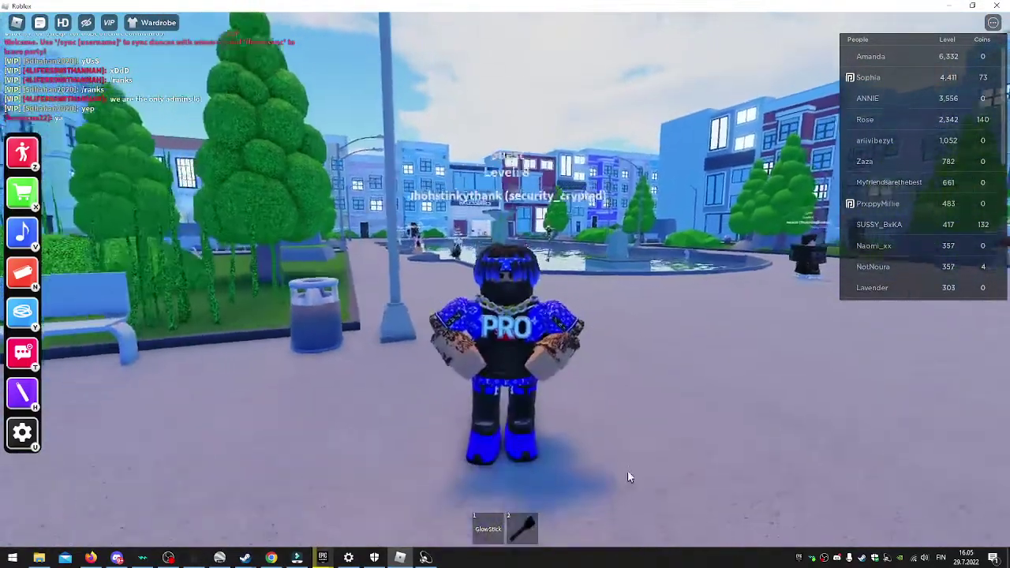
key(w)
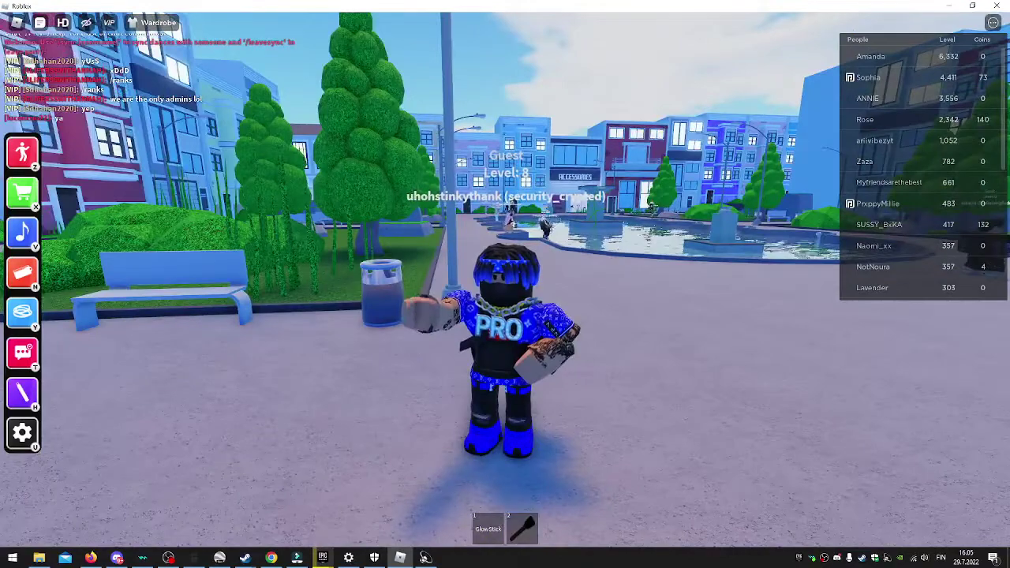
key(alt+Tab)
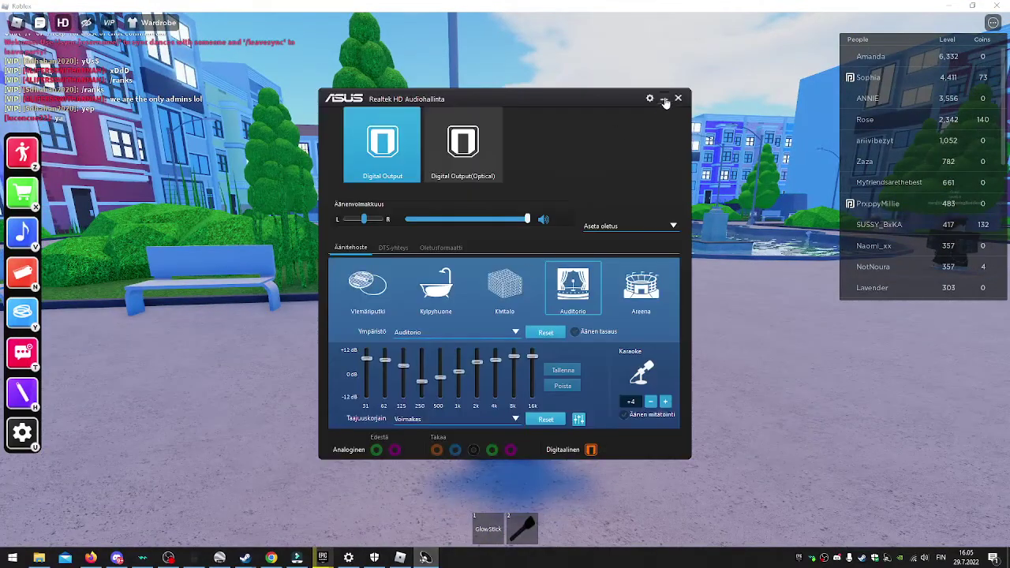
Reopen the Realtek panel on the optical digital output settings
click(671, 100)
key(s)
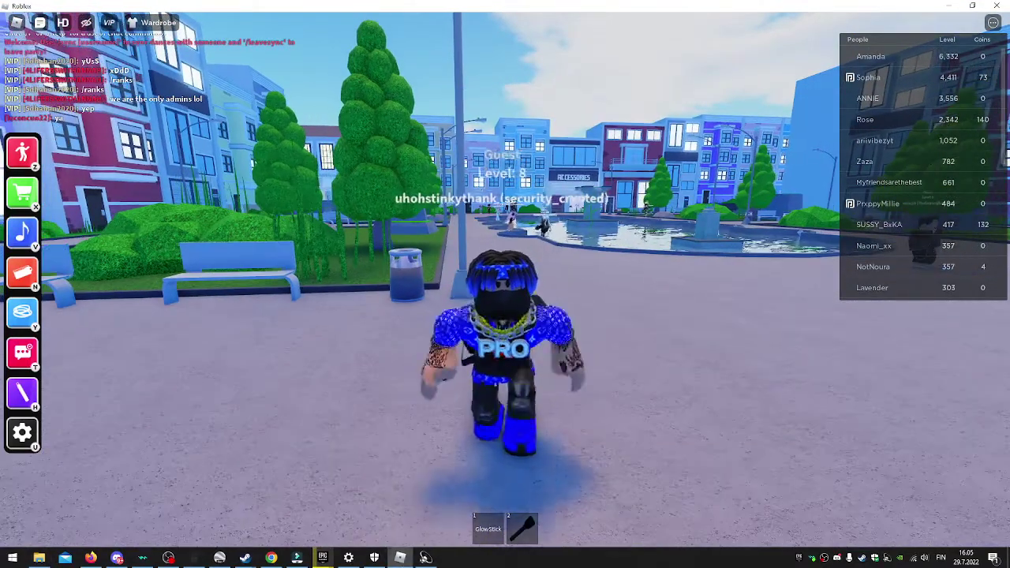
click(424, 559)
click(462, 151)
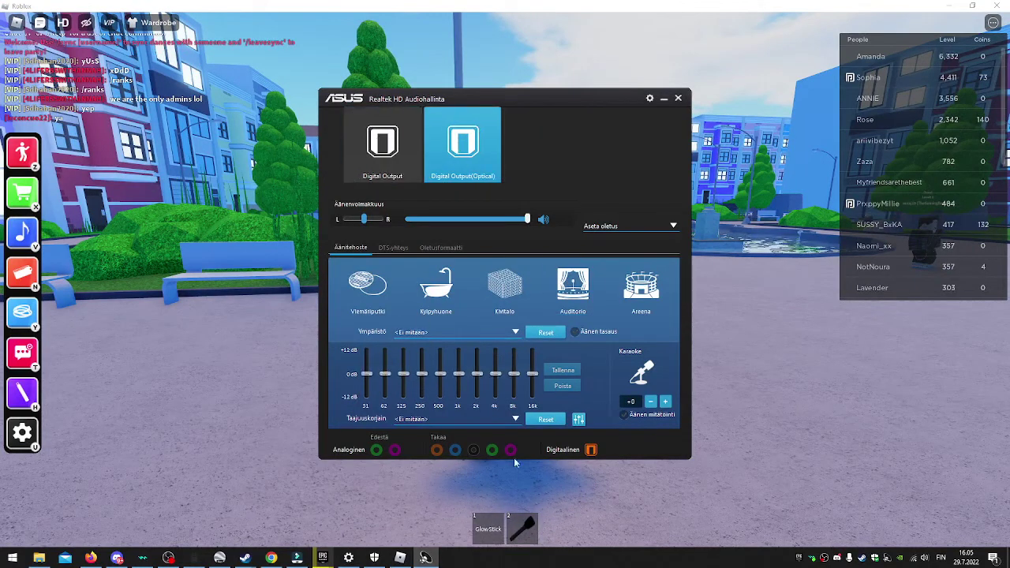
Lower the karaoke pitch, pull the 16k band to about -11 dB, then reset flat
click(651, 402)
click(651, 402)
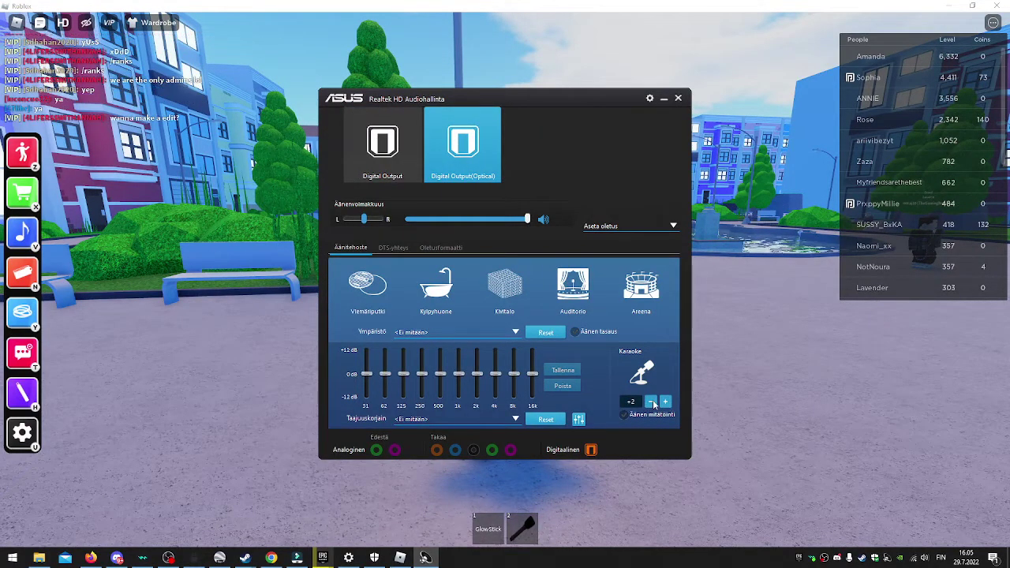
click(651, 402)
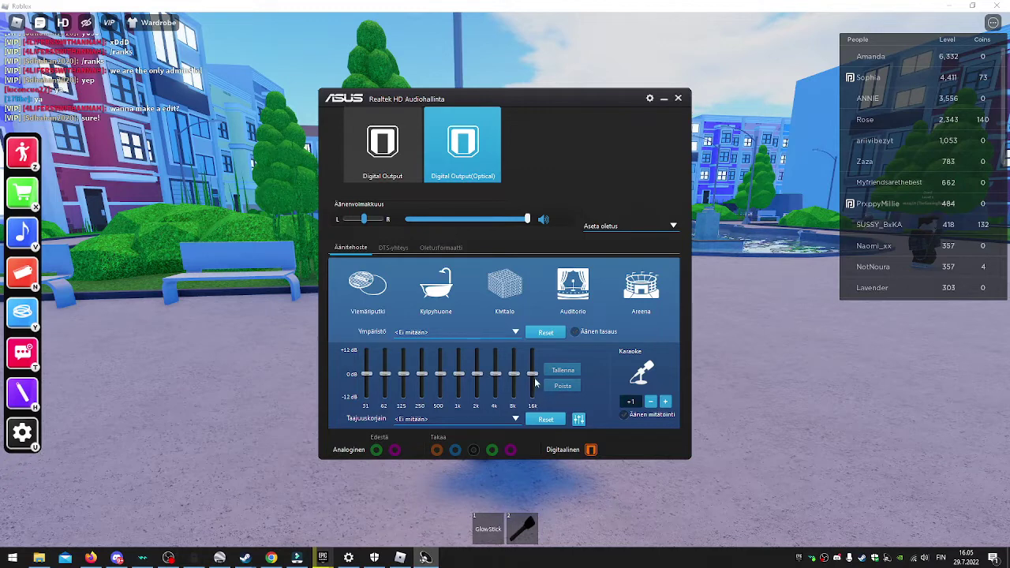
drag(534, 378, 537, 423)
drag(551, 348, 542, 402)
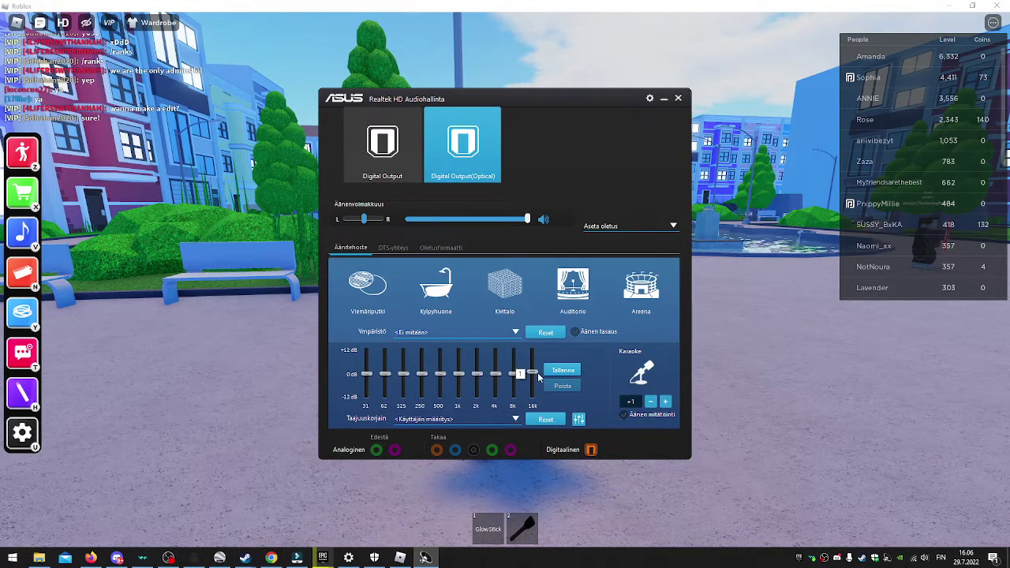
click(552, 386)
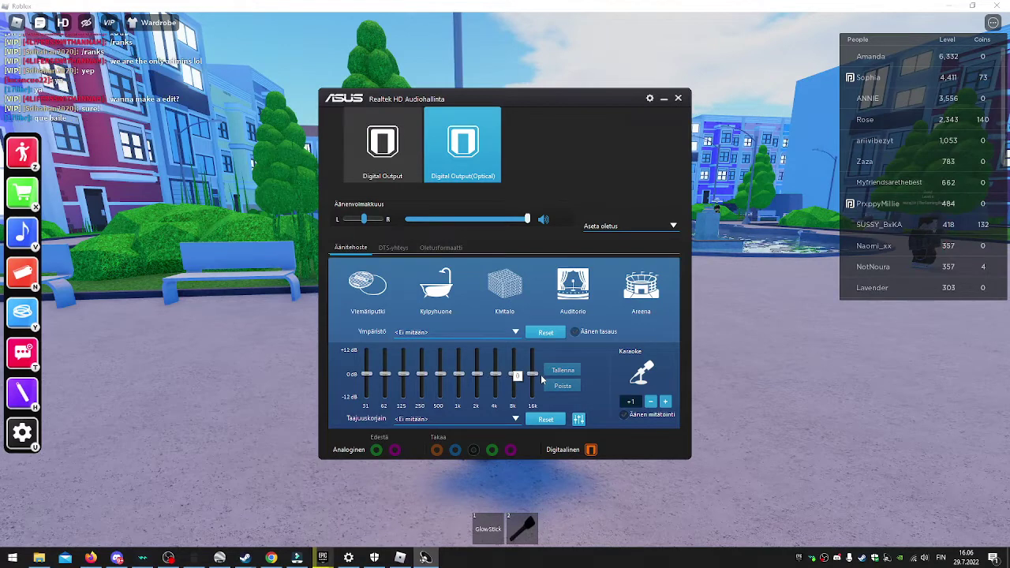
Load Basso, raise 16k slightly, save it as preset '#', and zero the output volume
click(447, 421)
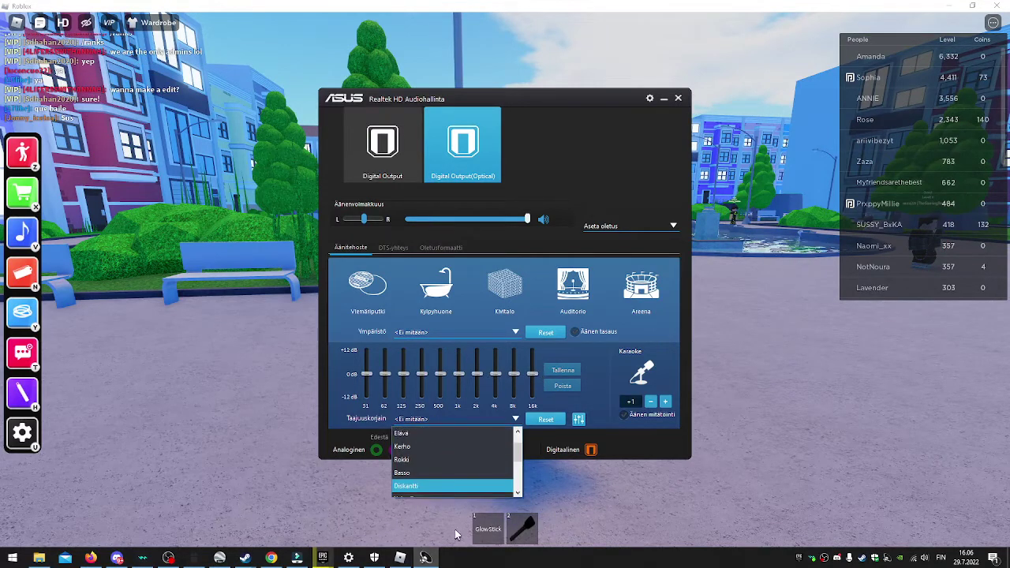
scroll(442, 482, down, 3)
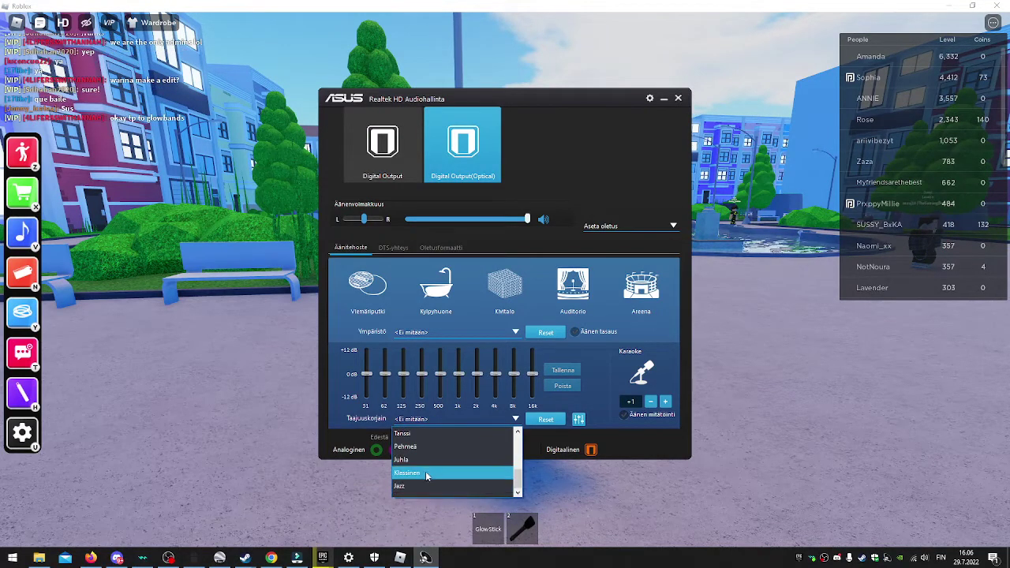
scroll(423, 472, up, 2)
click(419, 460)
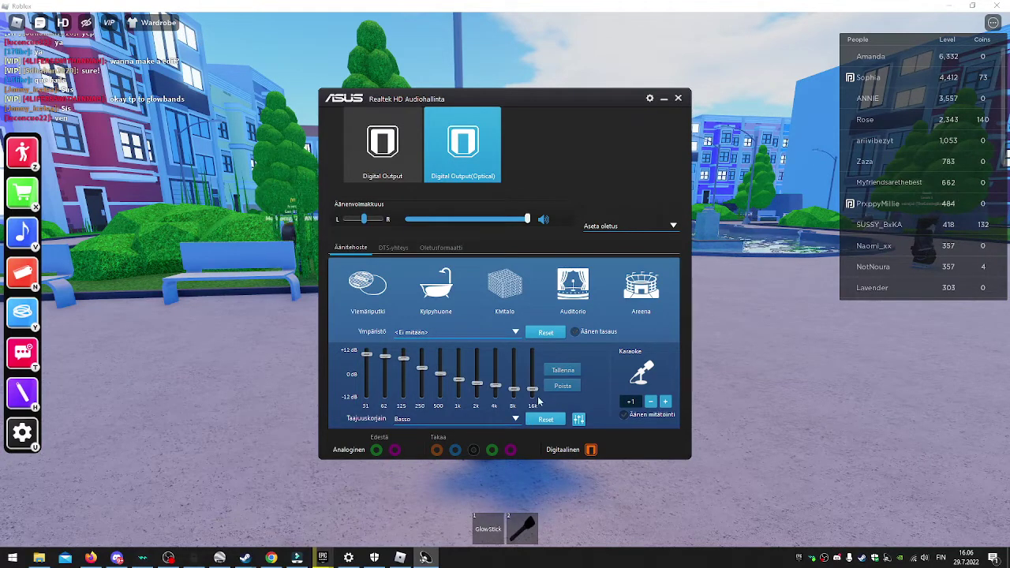
drag(532, 389, 533, 387)
click(561, 371)
text(#)
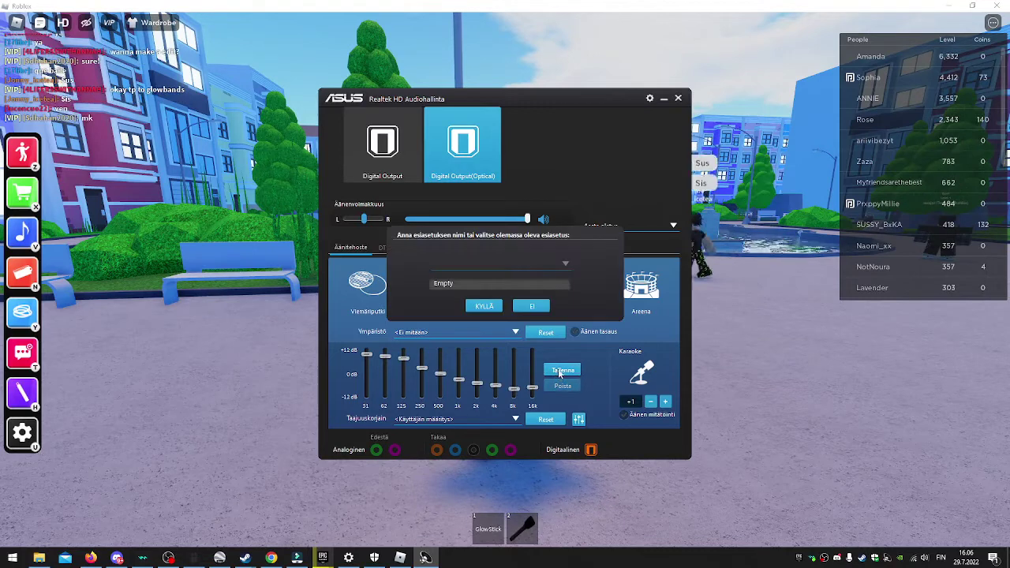
click(478, 304)
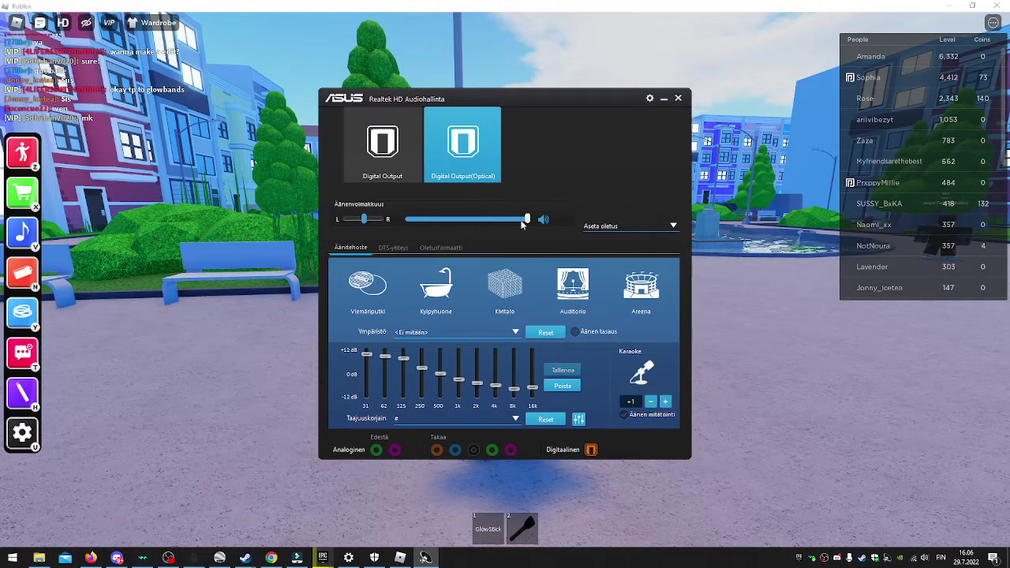
mouse_move(520, 220)
mouse_down()
mouse_move(396, 245)
mouse_move(615, 187)
mouse_up()
Make Digital Output the default device and review the driver information
click(361, 165)
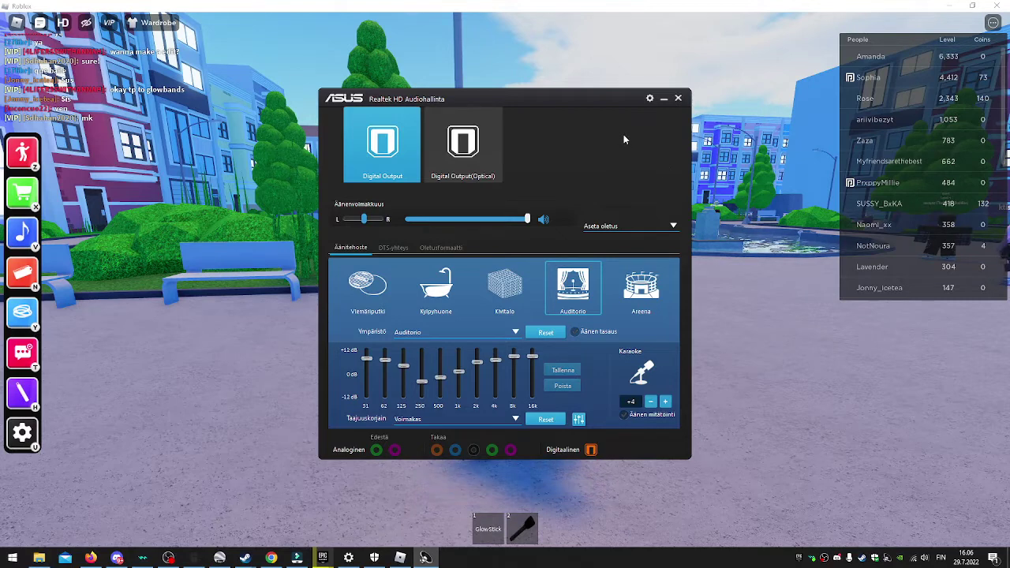
click(640, 226)
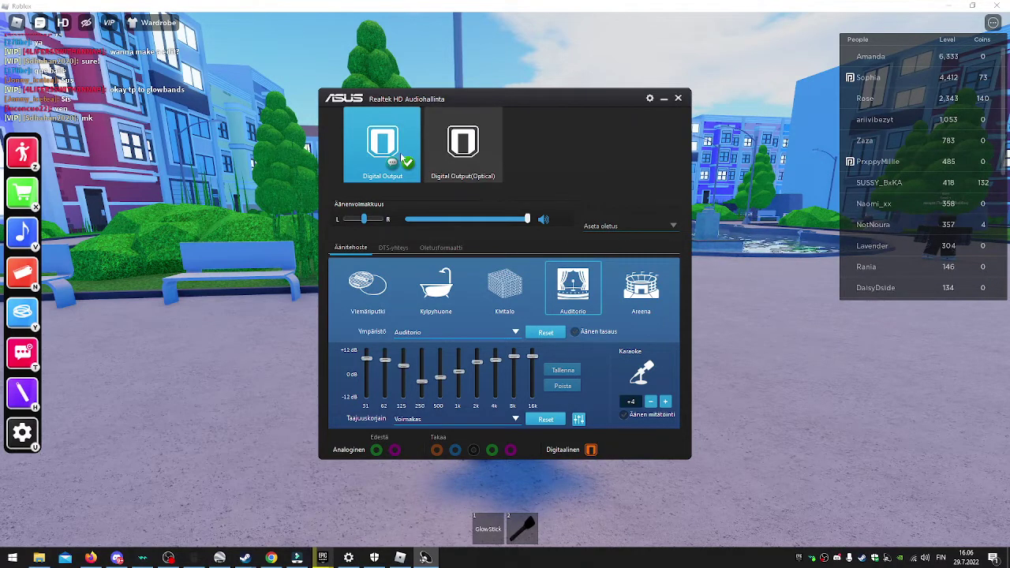
click(651, 101)
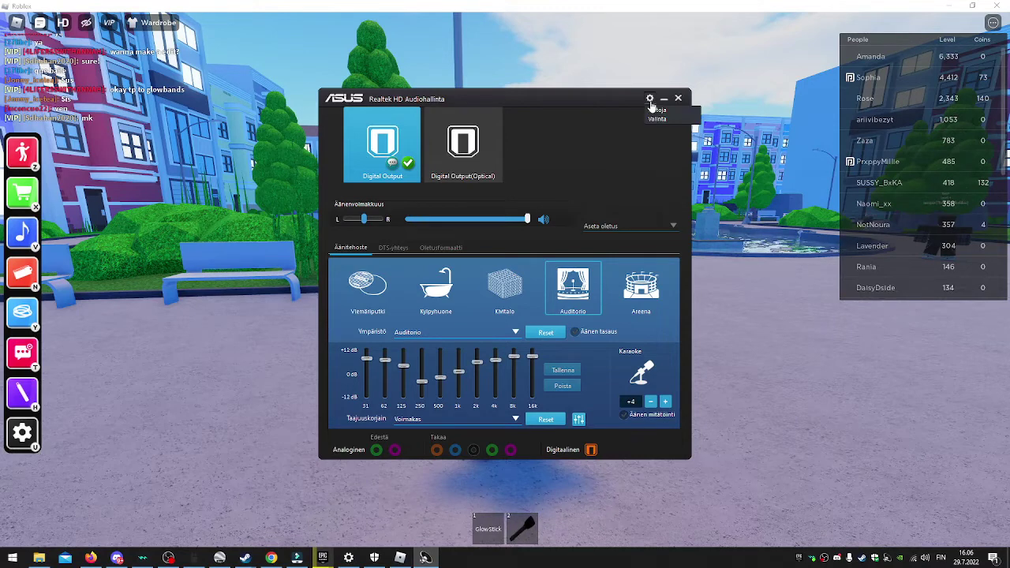
click(658, 110)
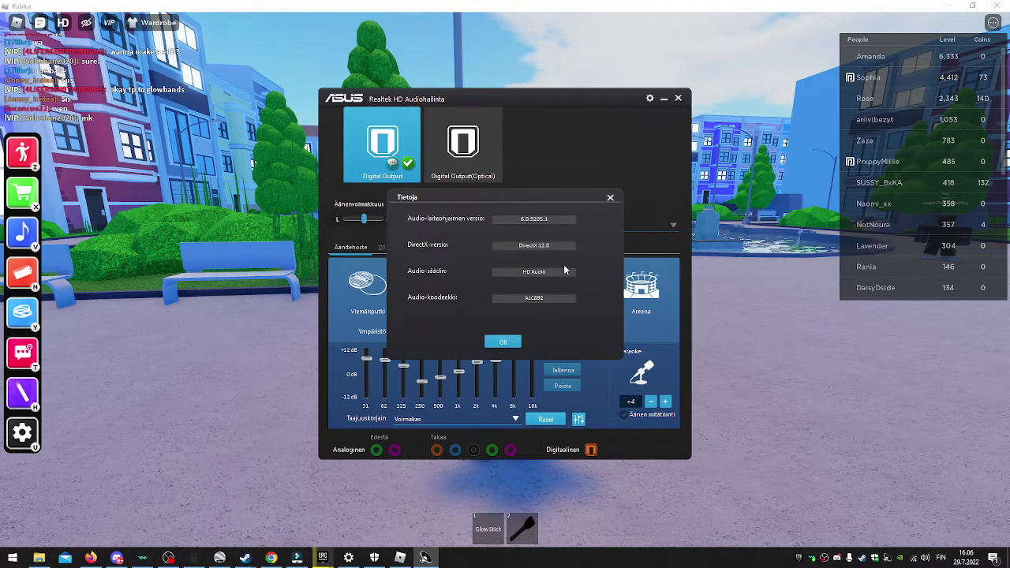
click(610, 197)
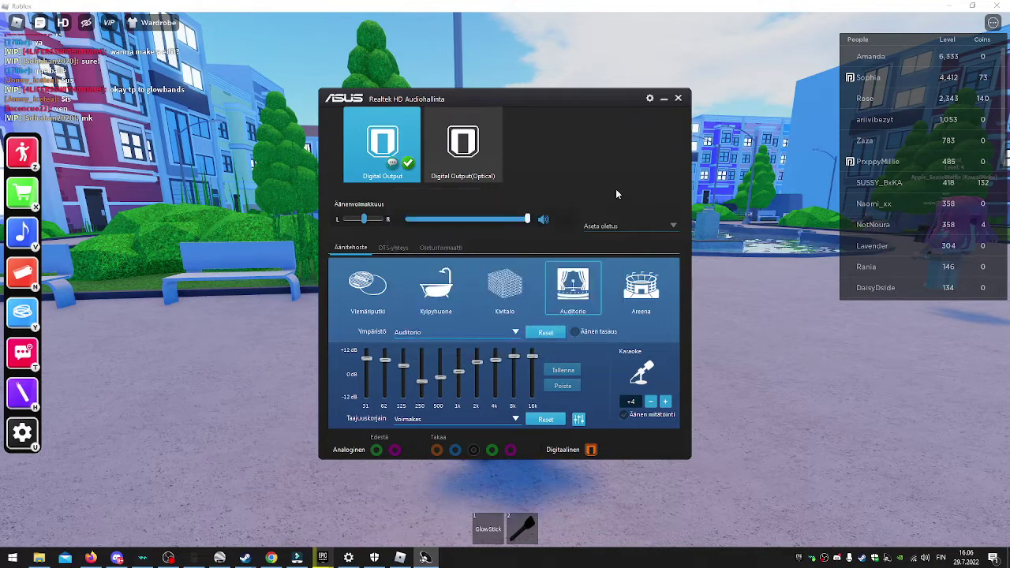
Review the audio manager options, keeping the Auto language, then close the manager
click(649, 100)
click(661, 125)
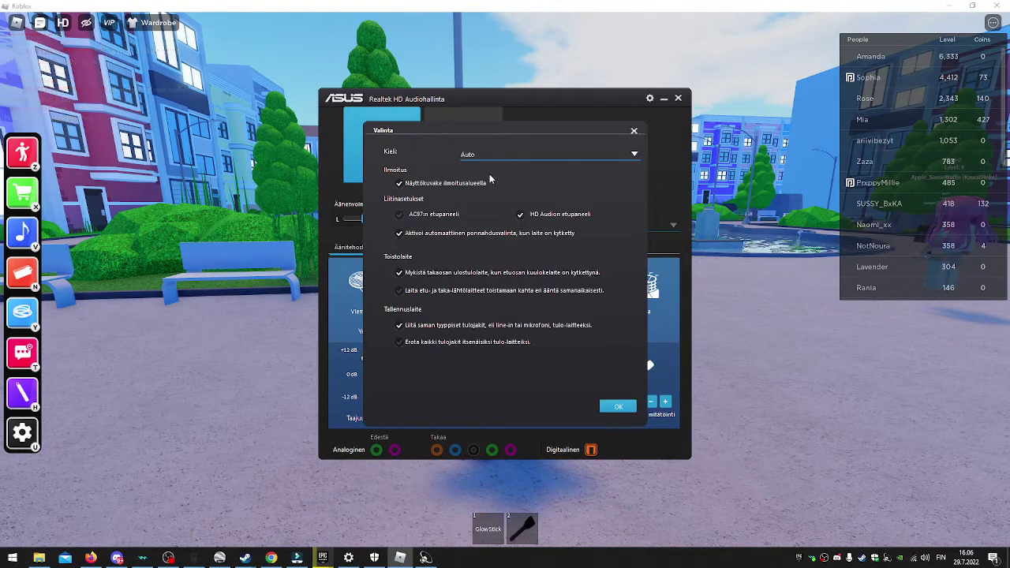
click(502, 155)
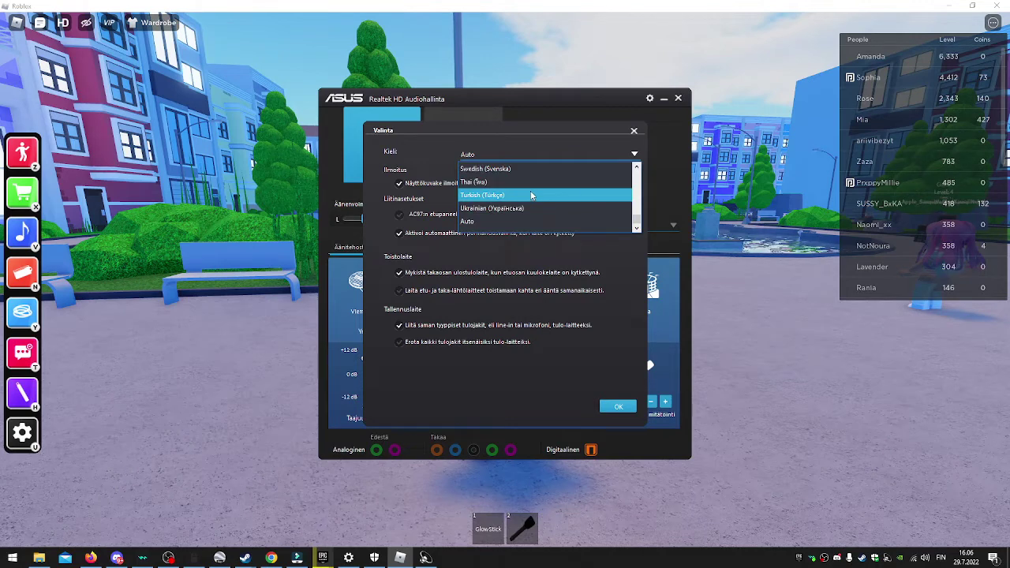
click(403, 147)
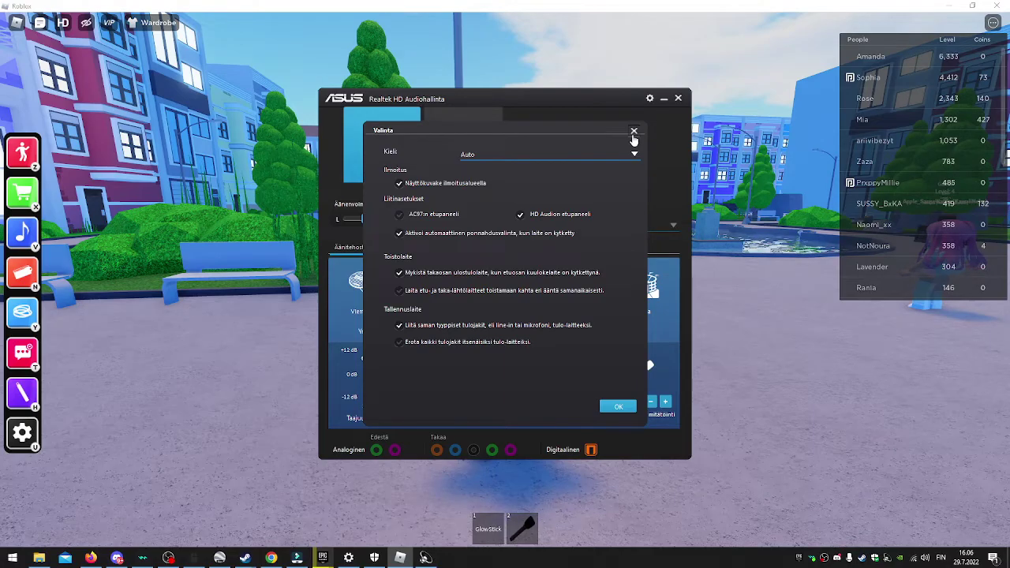
click(634, 131)
click(678, 97)
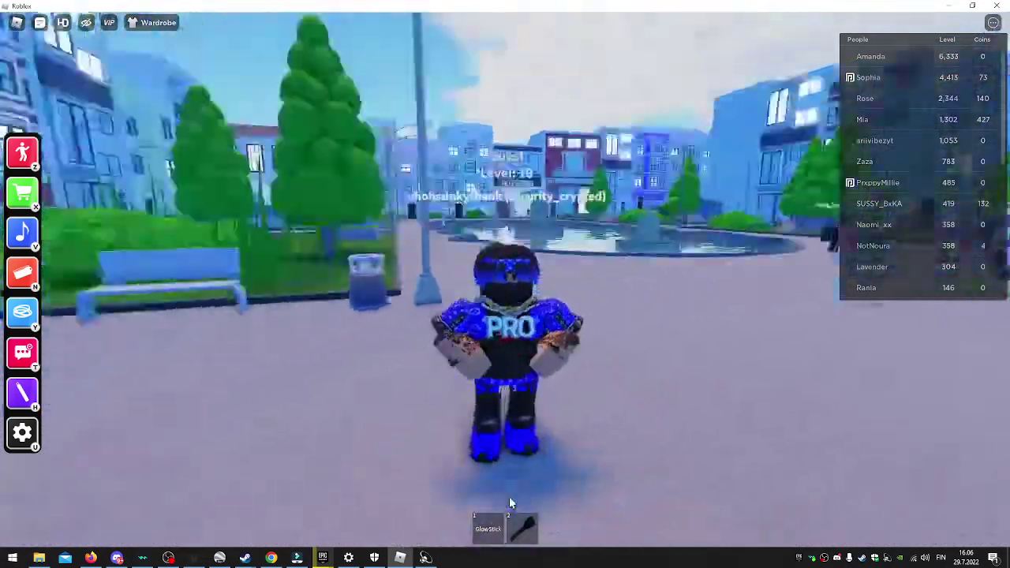
Walk the avatar across the plaza and down the street, stopping at the clothing store
key(d)
key(w)
key(s)
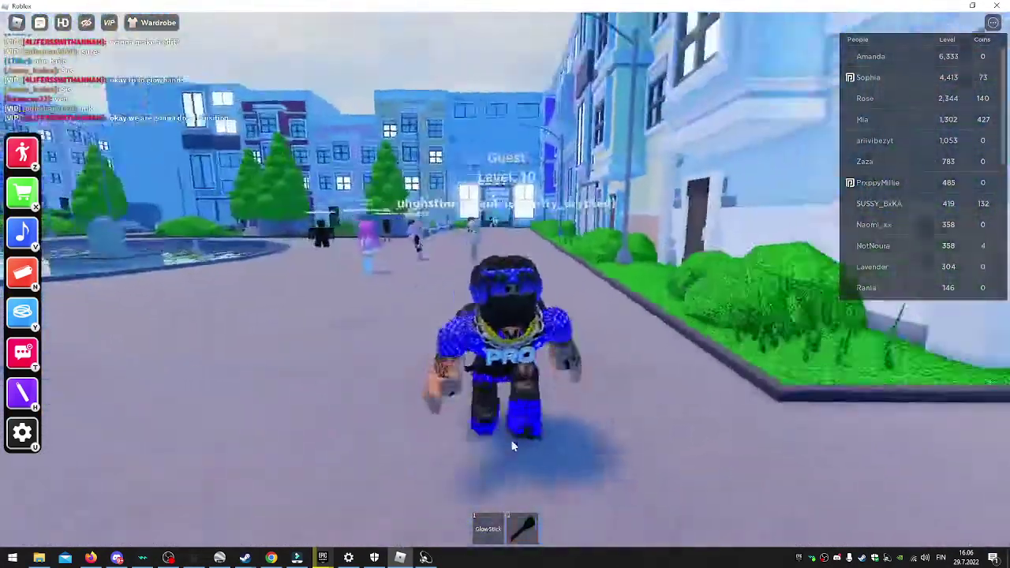
key(s)
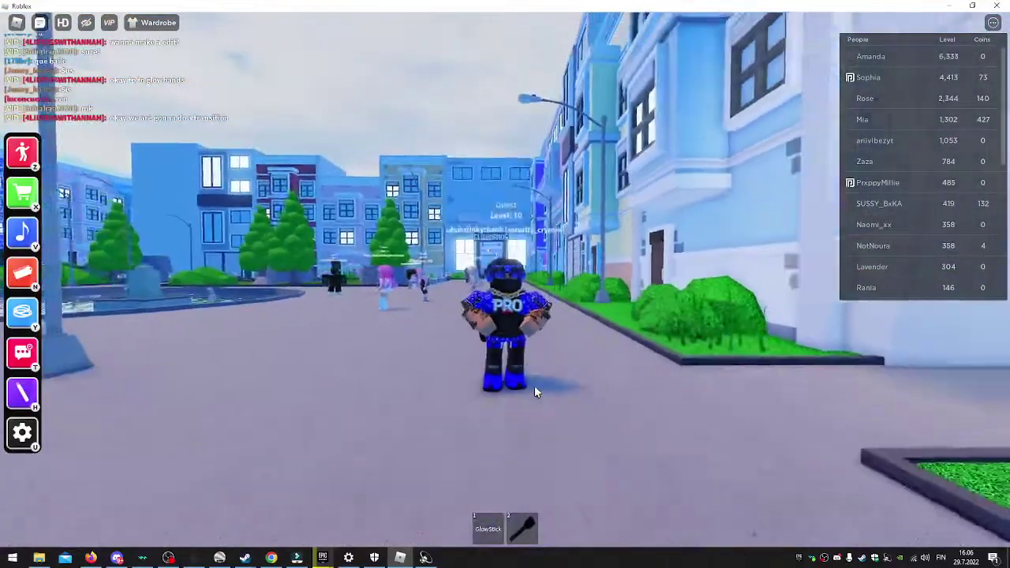
key(s)
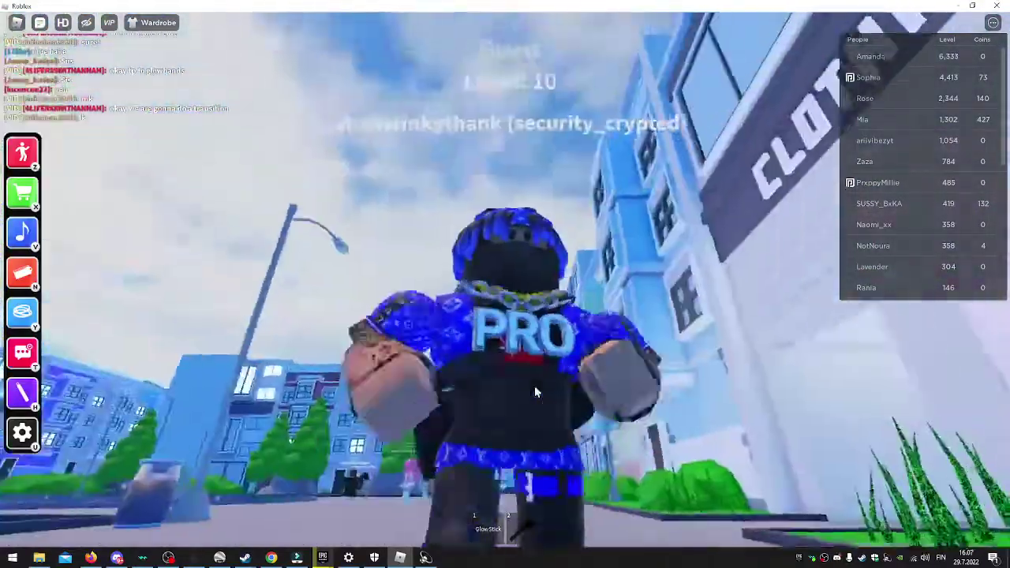
key(s)
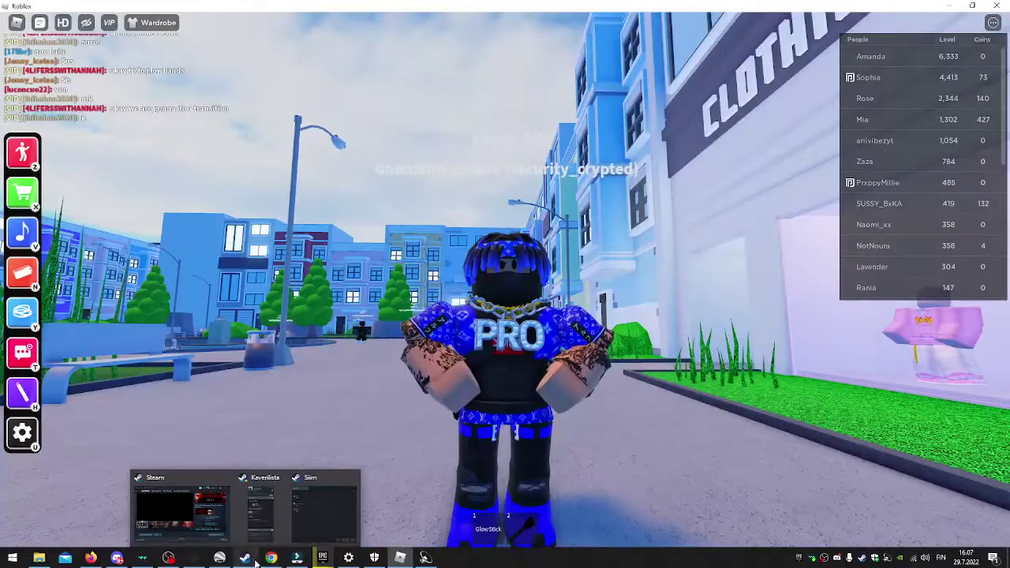
mouse_move(270, 558)
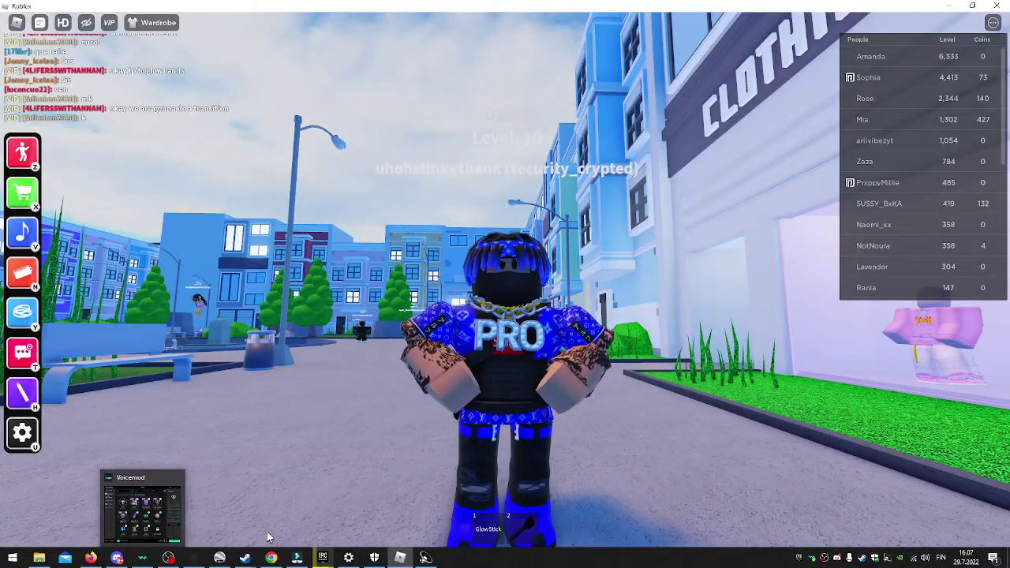
Select the Magic Chords voice in Voicemod, minimise it, and bring up OBS Studio
click(142, 509)
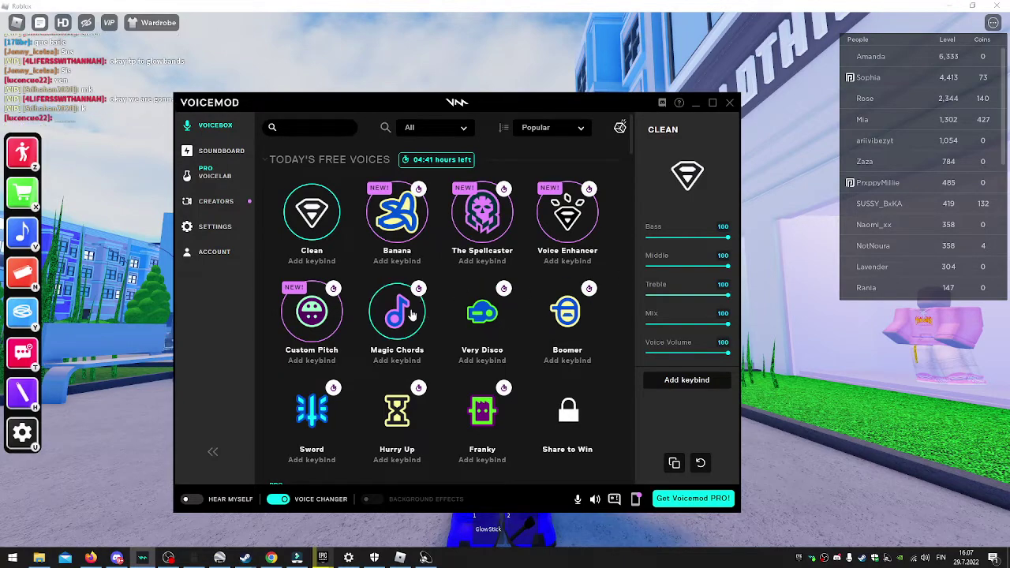
click(397, 312)
scroll(589, 300, down, 1)
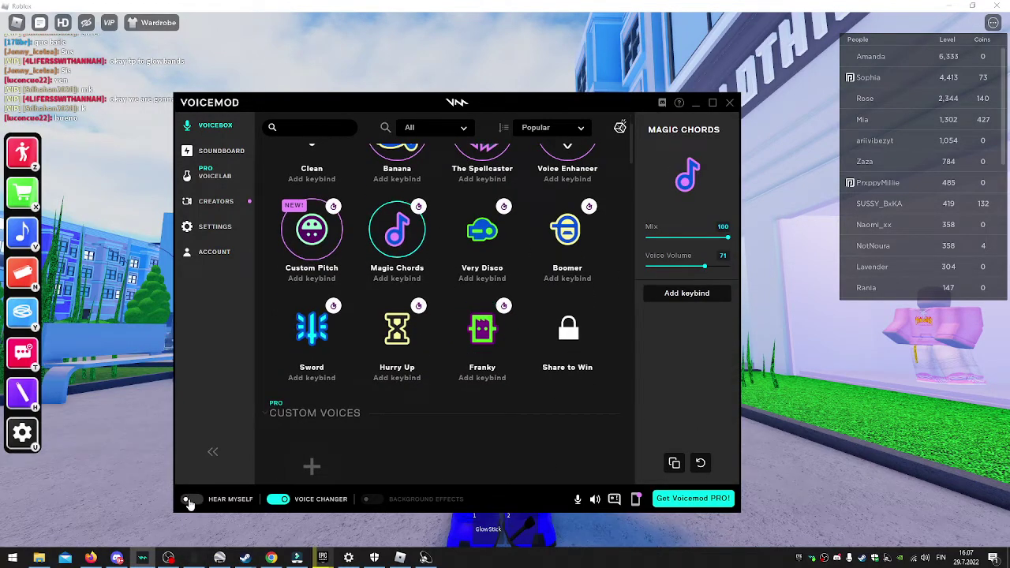
click(833, 288)
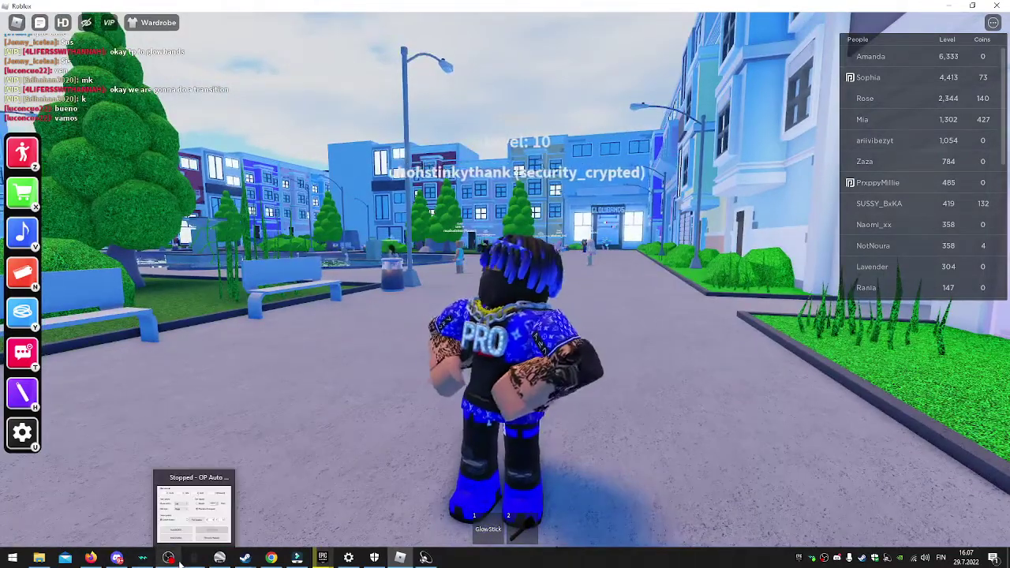
mouse_move(143, 558)
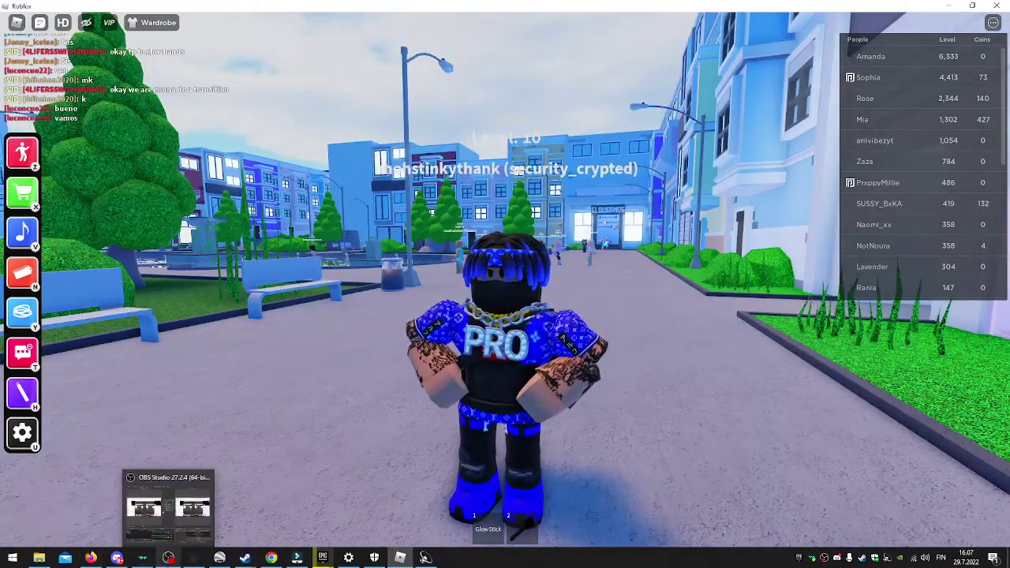
click(168, 558)
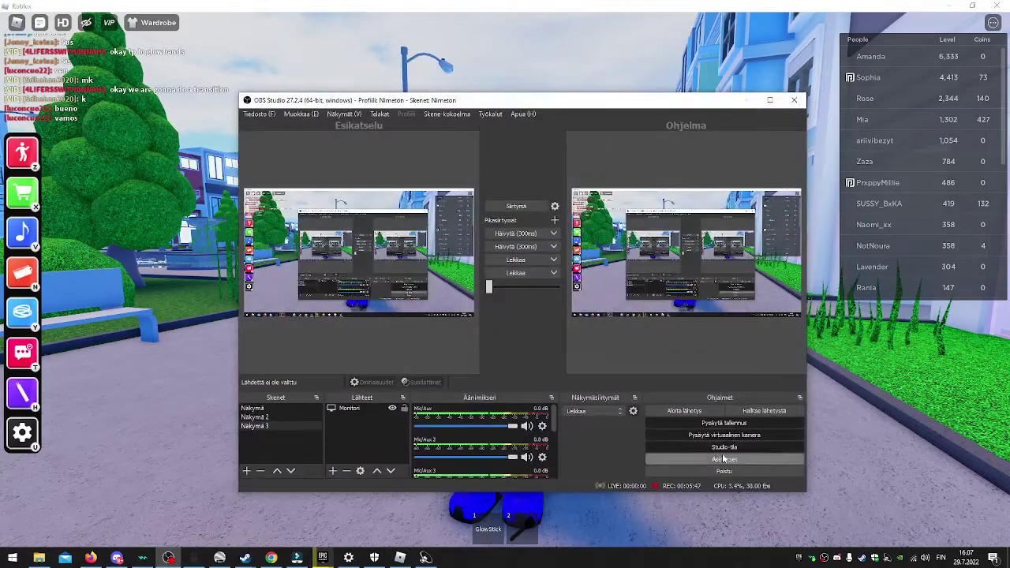